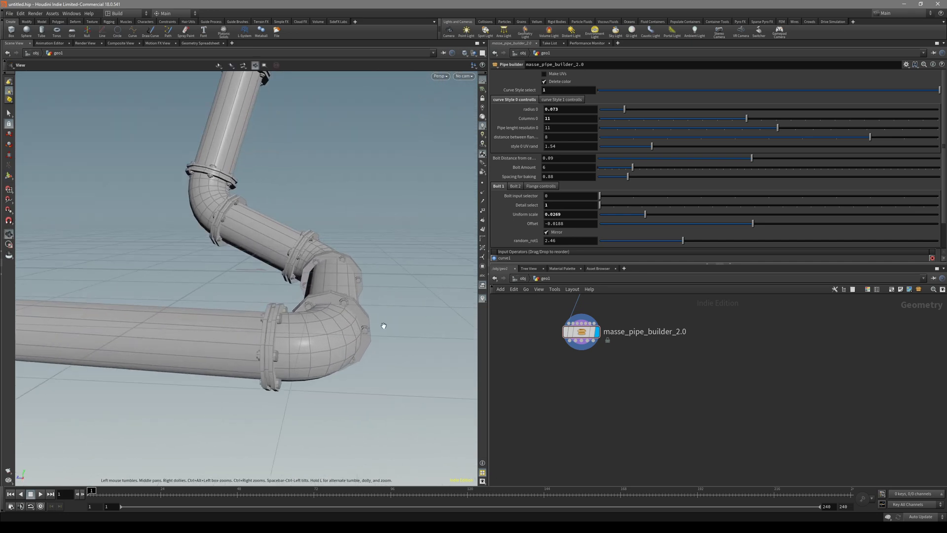
Set the pipe builder's Curve Style select to 0.
{"action": "left_click_drag", "start_coordinate": [384, 325], "coordinate": [353, 327]}
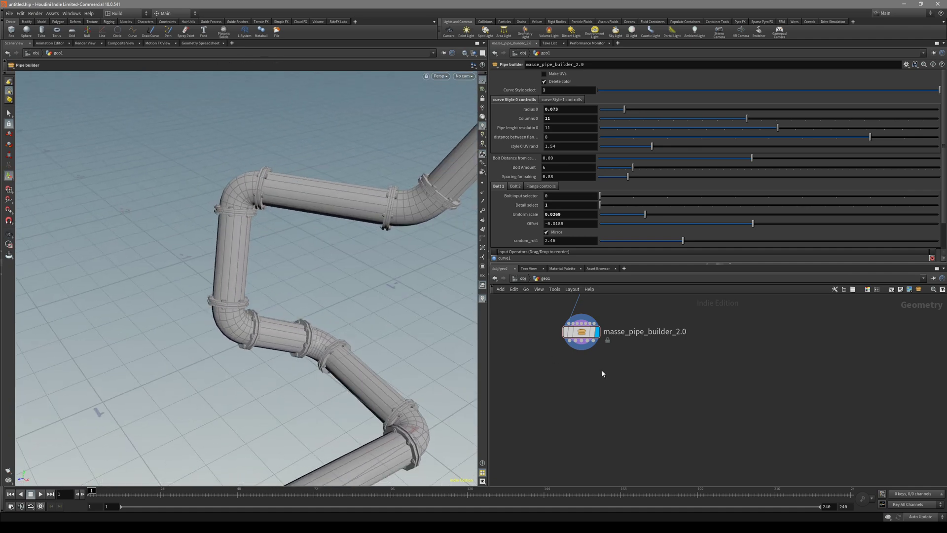
{"action": "middle_click_drag", "start_coordinate": [364, 290], "coordinate": [447, 222]}
{"action": "middle_click_drag", "start_coordinate": [271, 267], "coordinate": [266, 237]}
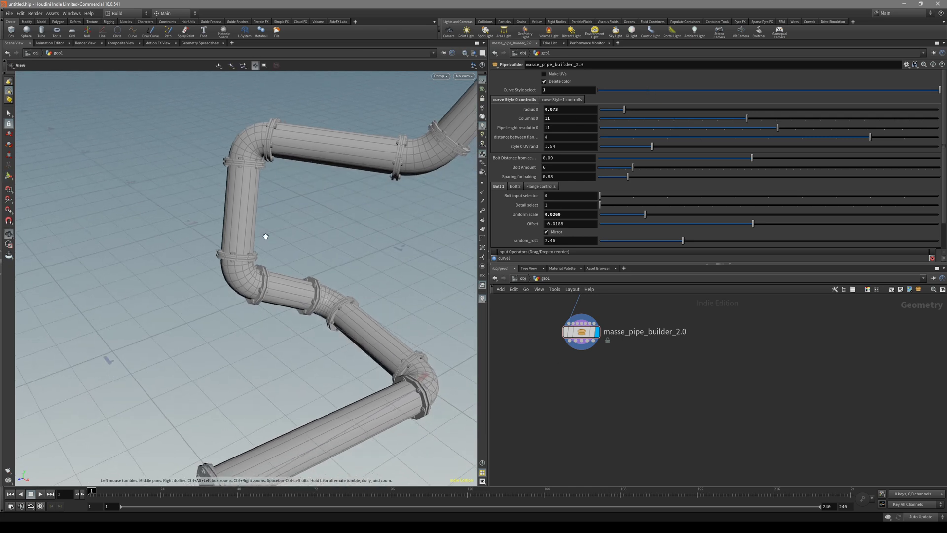
{"action": "left_click", "coordinate": [620, 92]}
{"action": "middle_click_drag", "start_coordinate": [447, 185], "coordinate": [457, 153]}
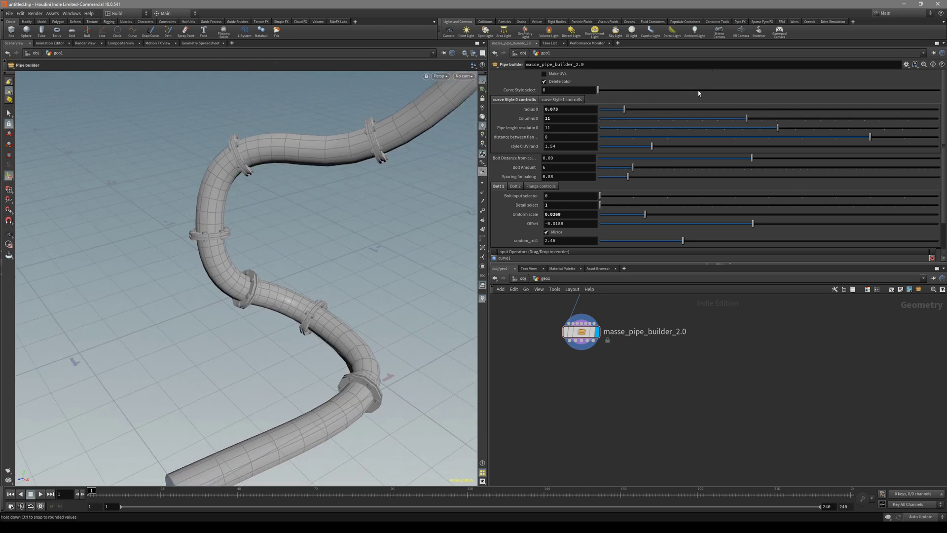
{"action": "left_click_drag", "start_coordinate": [698, 90], "coordinate": [575, 85]}
Set the style 0 distance between flanges to 7.
{"action": "left_click_drag", "start_coordinate": [861, 141], "coordinate": [833, 140]}
{"action": "left_click_drag", "start_coordinate": [269, 234], "coordinate": [244, 215], "text": "alt"}
{"action": "right_click", "coordinate": [244, 214]}
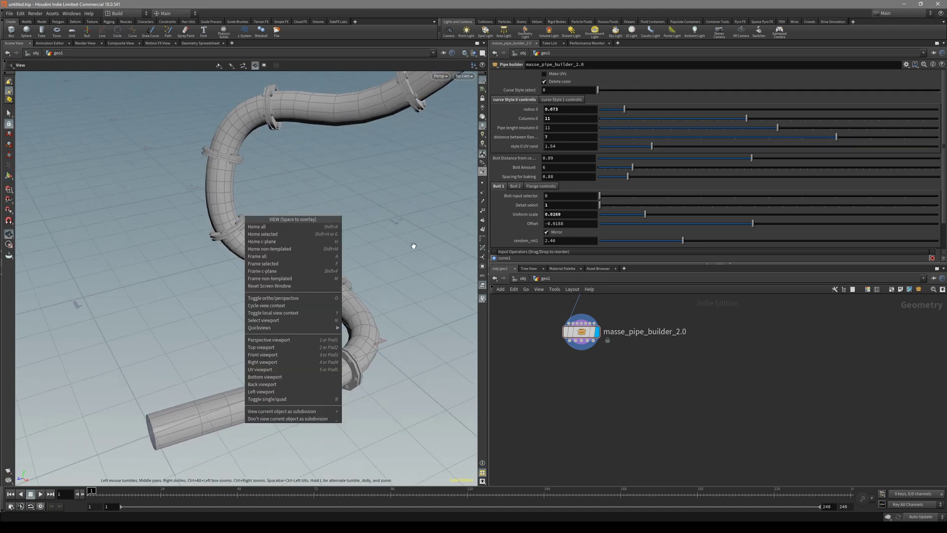
{"action": "key", "text": "Escape"}
Look inside the masse_pipe_builder_2.0 node's network and return to geo1.
{"action": "double_click", "coordinate": [581, 332]}
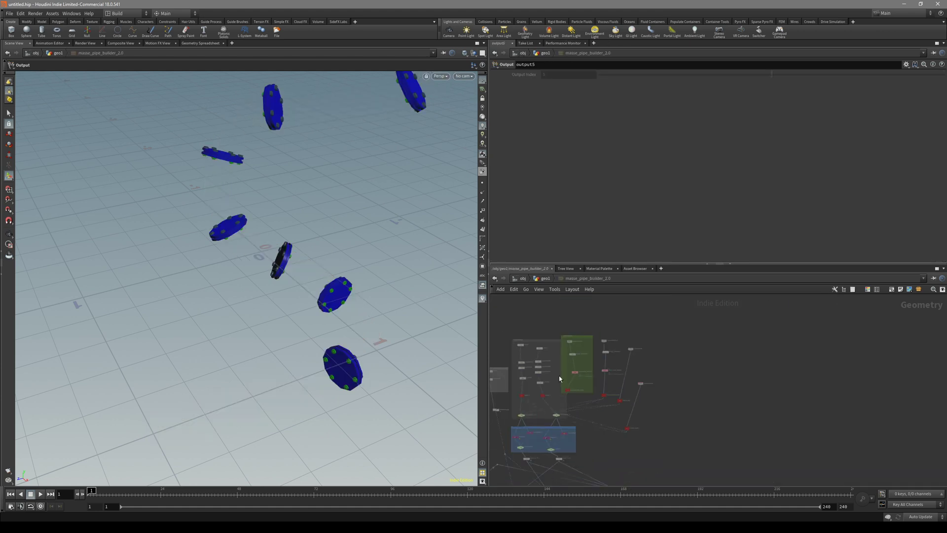
{"action": "scroll", "coordinate": [560, 379], "scroll_direction": "up", "scroll_amount": 10}
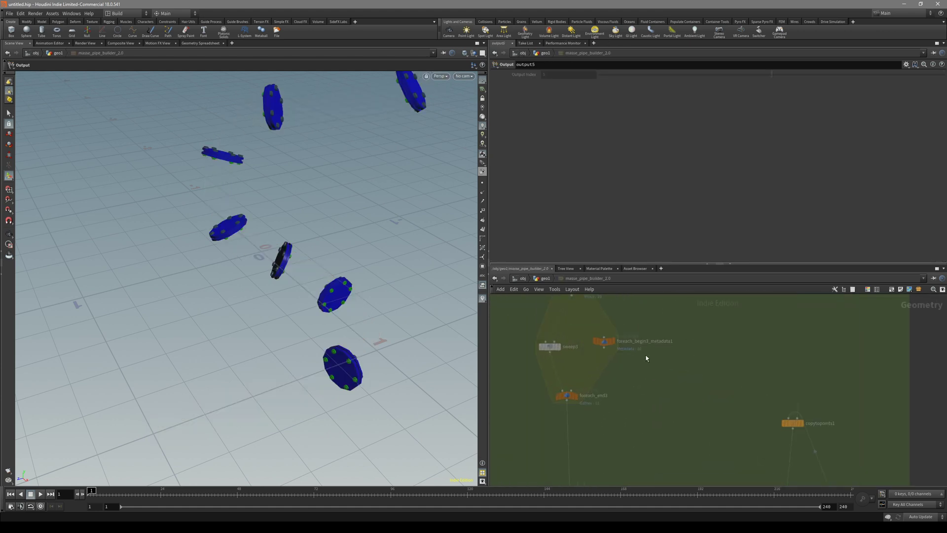
{"action": "scroll", "coordinate": [649, 359], "scroll_direction": "up", "scroll_amount": 2}
{"action": "left_click", "coordinate": [549, 279]}
{"action": "mouse_move", "coordinate": [342, 205]}
{"action": "left_mouse_down"}
{"action": "mouse_move", "coordinate": [355, 211]}
{"action": "mouse_move", "coordinate": [343, 232]}
{"action": "mouse_move", "coordinate": [348, 212]}
{"action": "left_mouse_up"}
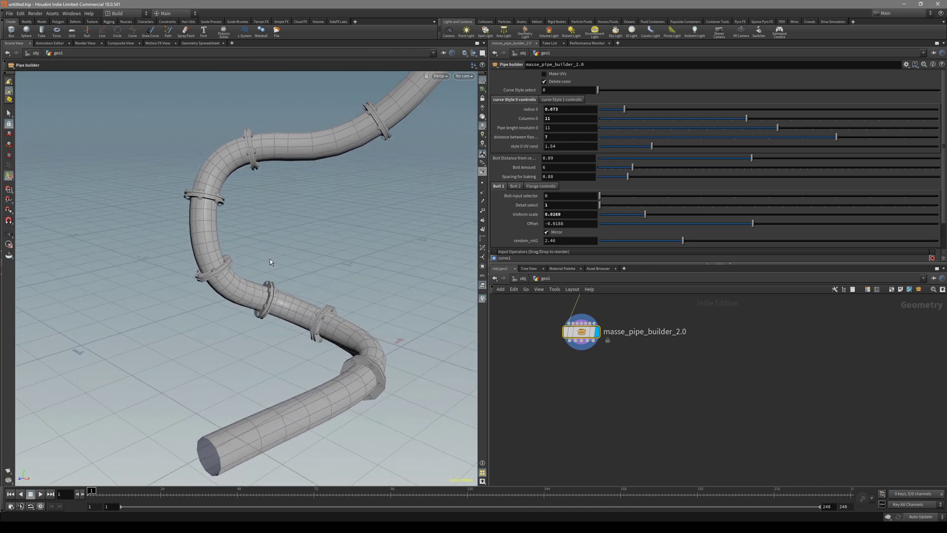
Set the style 0 pipe length resolution to 12 and the radius to 0.071.
{"action": "left_click_drag", "start_coordinate": [771, 136], "coordinate": [840, 142]}
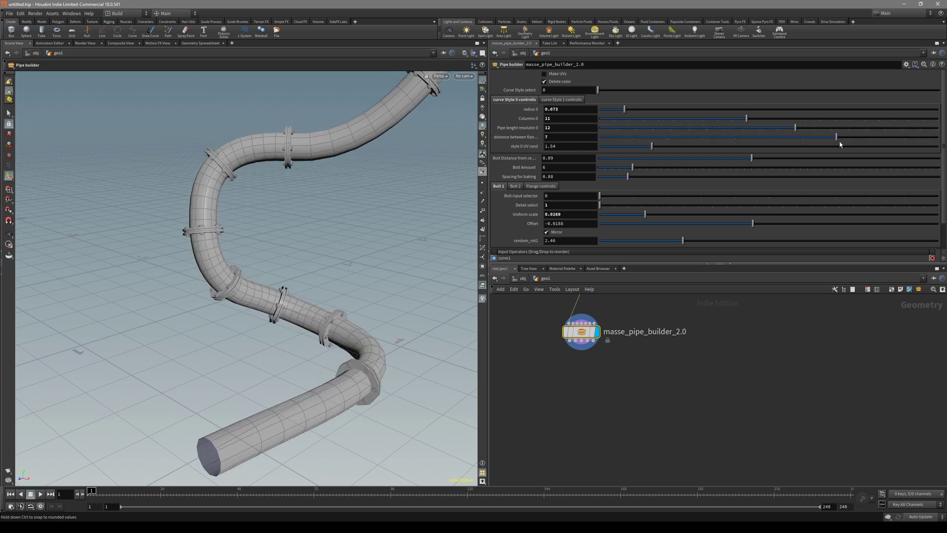
{"action": "mouse_move", "coordinate": [746, 119]}
{"action": "left_mouse_down"}
{"action": "mouse_move", "coordinate": [807, 119]}
{"action": "mouse_move", "coordinate": [752, 122]}
{"action": "left_mouse_up"}
{"action": "left_click_drag", "start_coordinate": [624, 109], "coordinate": [624, 111]}
Set the flange bolt distance to 0.0905, the bolt amount to 8 and the spacing for baking to 1.11.
{"action": "left_click_drag", "start_coordinate": [288, 151], "coordinate": [258, 158], "text": "alt"}
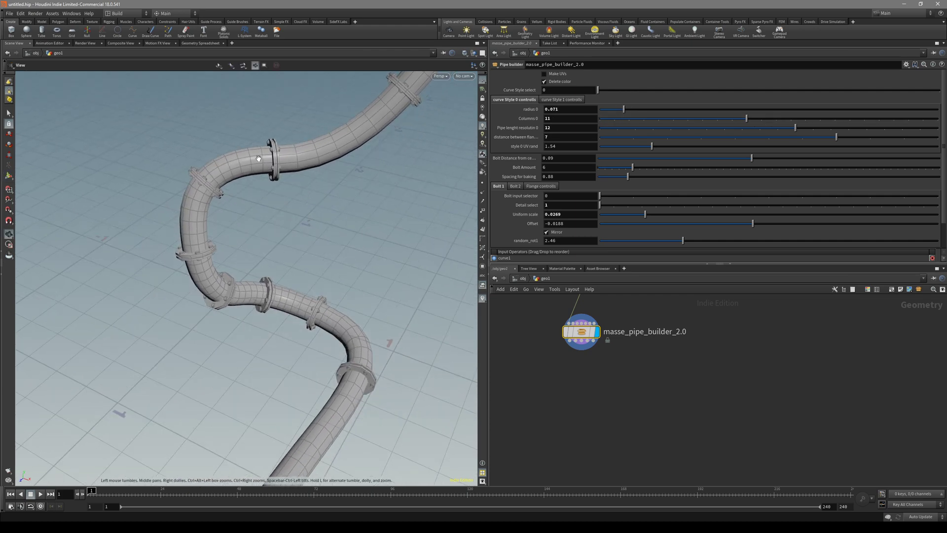
{"action": "left_click_drag", "start_coordinate": [290, 205], "coordinate": [232, 159]}
{"action": "right_click_drag", "start_coordinate": [233, 158], "coordinate": [365, 157]}
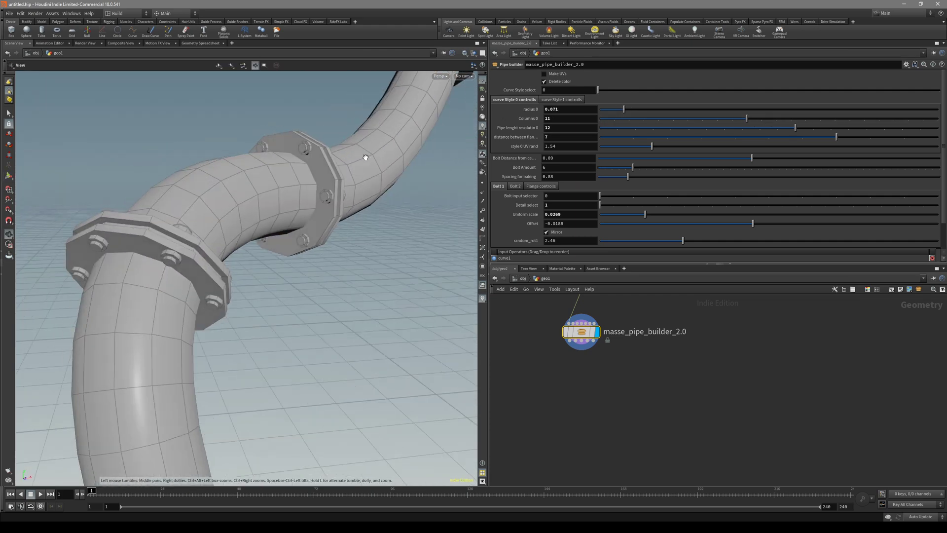
{"action": "right_click_drag", "start_coordinate": [310, 148], "coordinate": [338, 165]}
{"action": "scroll", "coordinate": [338, 164], "scroll_direction": "up", "scroll_amount": 4}
{"action": "key", "text": "Return"}
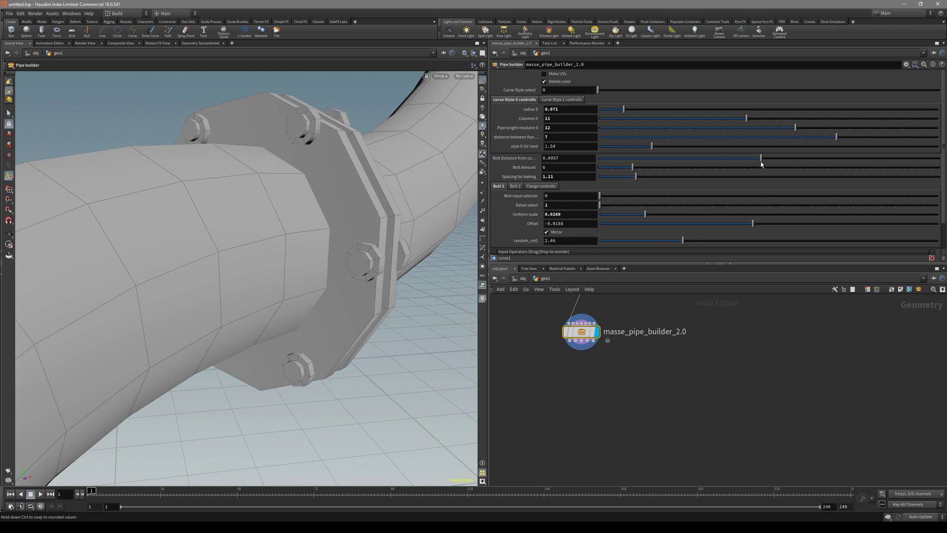
{"action": "mouse_move", "coordinate": [667, 168]}
{"action": "left_mouse_down"}
{"action": "mouse_move", "coordinate": [720, 167]}
{"action": "mouse_move", "coordinate": [658, 170]}
{"action": "left_mouse_up"}
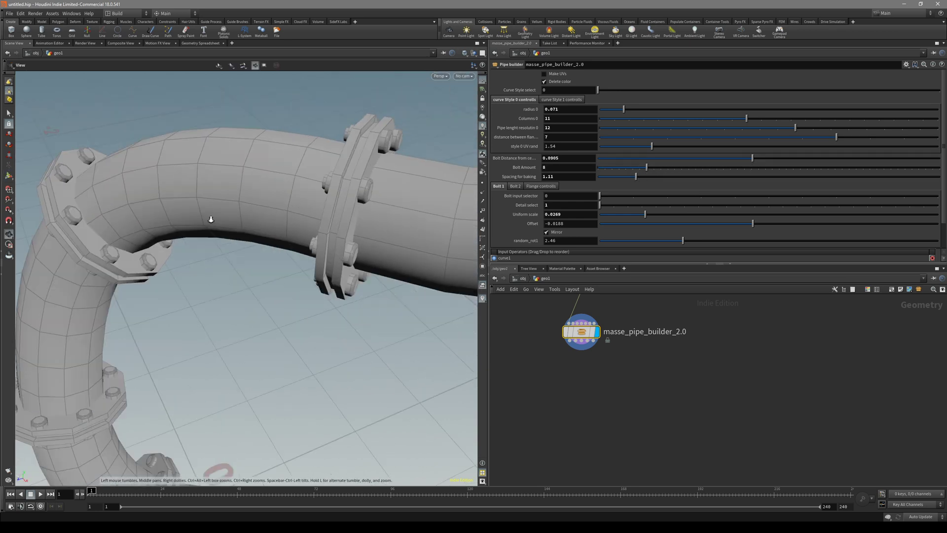
Switch the pipe to curve style 1 with a bevel resolution of 8 and a bevel amount of 0.2.
{"action": "left_click_drag", "start_coordinate": [211, 218], "coordinate": [275, 266], "text": "alt"}
{"action": "scroll", "coordinate": [311, 231], "scroll_direction": "down", "scroll_amount": 5}
{"action": "left_click_drag", "start_coordinate": [326, 220], "coordinate": [350, 217], "text": "alt"}
{"action": "left_click_drag", "start_coordinate": [742, 128], "coordinate": [732, 129]}
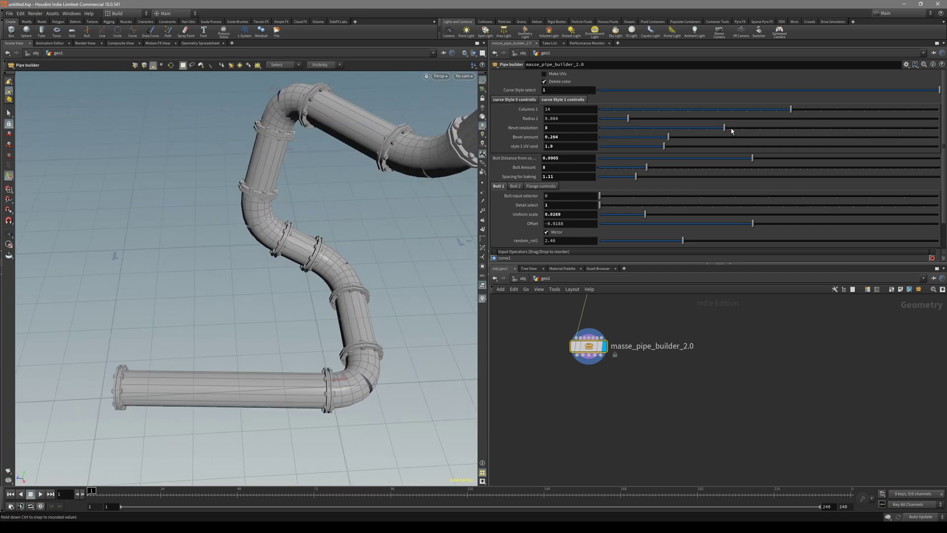
{"action": "left_click_drag", "start_coordinate": [669, 137], "coordinate": [669, 143]}
Inspect the upper elbow of the pipe and select the vertical segment below it to examine where the pieces meet.
{"action": "left_click_drag", "start_coordinate": [380, 139], "coordinate": [287, 154], "text": "alt"}
{"action": "scroll", "coordinate": [283, 119], "scroll_direction": "up", "scroll_amount": 5}
{"action": "right_click_drag", "start_coordinate": [286, 153], "coordinate": [351, 150], "text": "alt"}
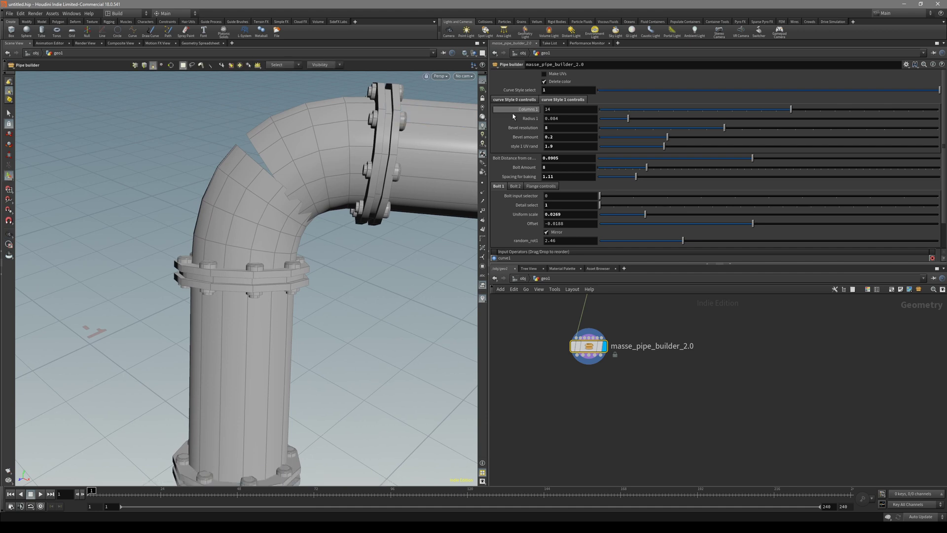
{"action": "double_click", "coordinate": [295, 156]}
{"action": "right_click_drag", "start_coordinate": [349, 175], "coordinate": [301, 170], "text": "alt"}
{"action": "middle_click_drag", "start_coordinate": [301, 170], "coordinate": [259, 157], "text": "alt"}
{"action": "double_click", "coordinate": [232, 230]}
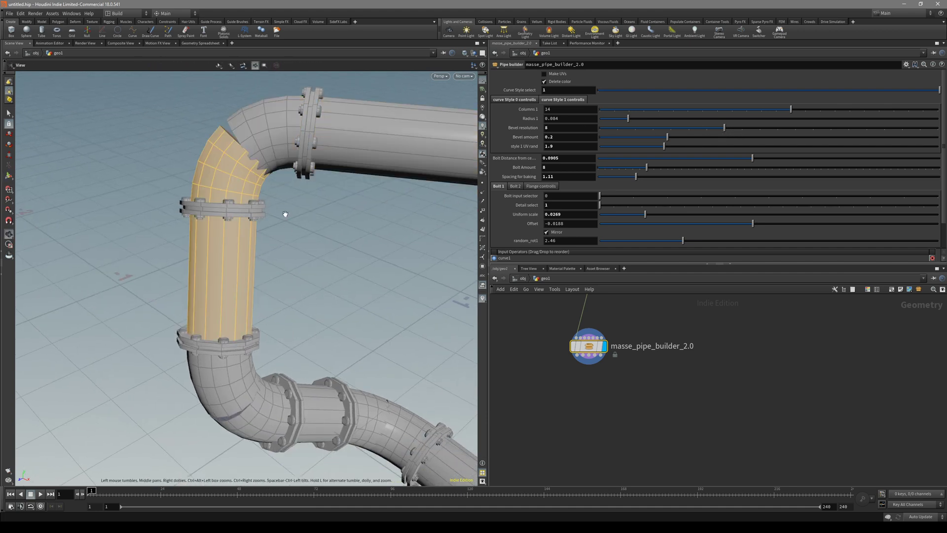
{"action": "middle_click_drag", "start_coordinate": [314, 215], "coordinate": [280, 238], "text": "alt"}
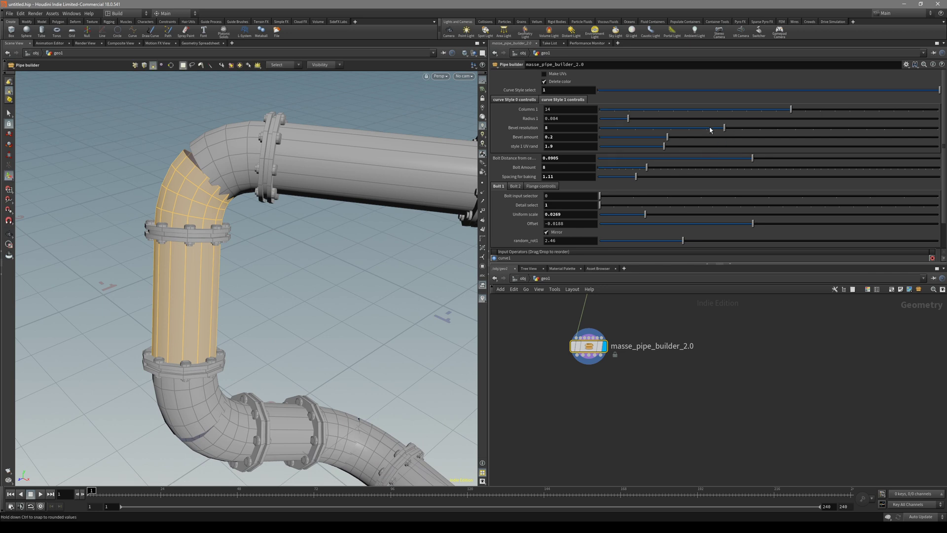
Set the bevel resolution to 7 and check the upper elbow and the straight segment beside it.
{"action": "left_click", "coordinate": [710, 130]}
{"action": "double_click", "coordinate": [216, 174]}
{"action": "double_click", "coordinate": [308, 169]}
{"action": "left_click_drag", "start_coordinate": [311, 171], "coordinate": [344, 203], "text": "alt"}
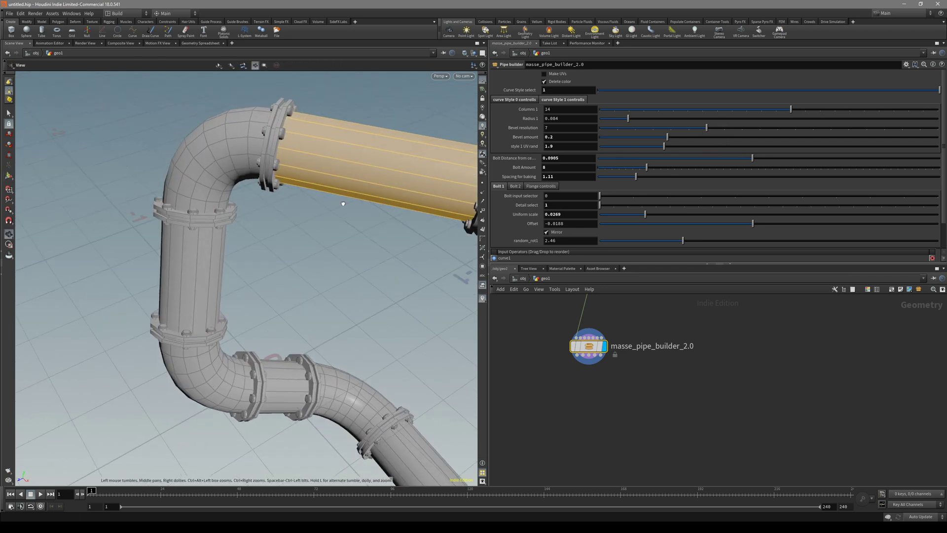
Check how the pipe is divided by selecting its straight and elbow segments one after another along its length.
{"action": "right_click_drag", "start_coordinate": [343, 203], "coordinate": [249, 211], "text": "alt"}
{"action": "double_click", "coordinate": [217, 220]}
{"action": "left_click_drag", "start_coordinate": [249, 212], "coordinate": [195, 256], "text": "alt"}
{"action": "left_click", "coordinate": [218, 271]}
{"action": "double_click", "coordinate": [218, 271]}
{"action": "double_click", "coordinate": [264, 253]}
{"action": "left_click_drag", "start_coordinate": [264, 252], "coordinate": [244, 252], "text": "alt"}
{"action": "left_click", "coordinate": [318, 277]}
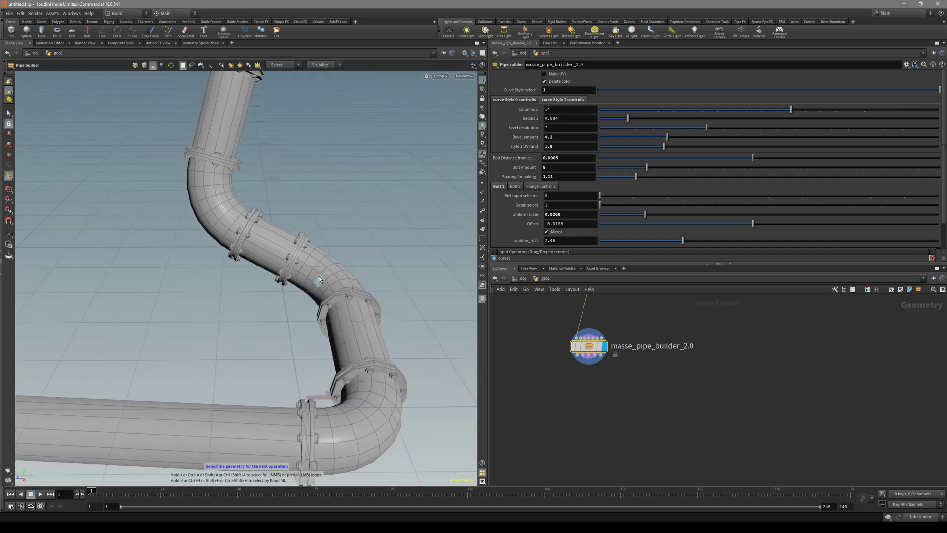
{"action": "double_click", "coordinate": [319, 276]}
{"action": "left_click_drag", "start_coordinate": [319, 276], "coordinate": [307, 260], "text": "alt"}
{"action": "double_click", "coordinate": [368, 288]}
{"action": "left_click_drag", "start_coordinate": [368, 288], "coordinate": [348, 270], "text": "alt"}
{"action": "left_click", "coordinate": [388, 315]}
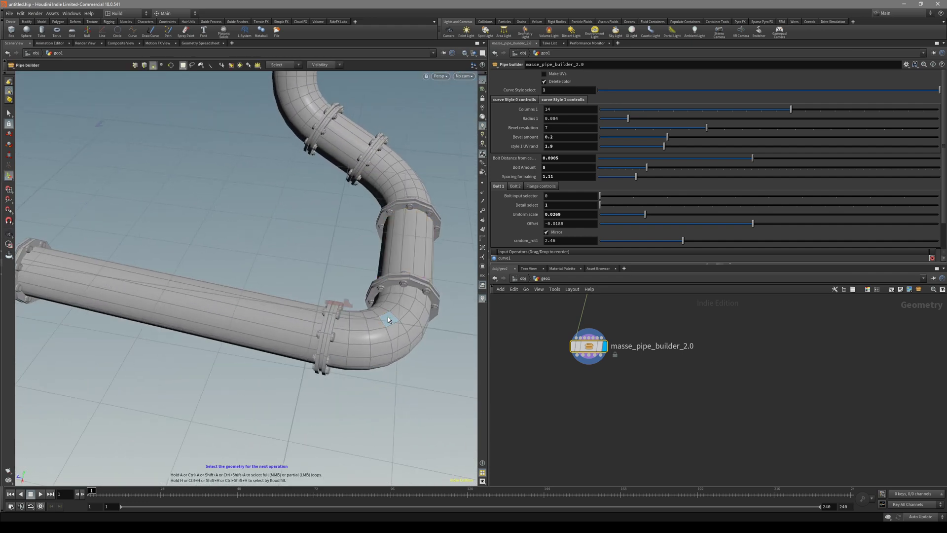
{"action": "double_click", "coordinate": [388, 315]}
{"action": "left_click_drag", "start_coordinate": [388, 316], "coordinate": [283, 317], "text": "alt"}
{"action": "right_click_drag", "start_coordinate": [283, 317], "coordinate": [270, 303], "text": "alt"}
{"action": "middle_click_drag", "start_coordinate": [271, 303], "coordinate": [300, 335], "text": "alt"}
{"action": "double_click", "coordinate": [292, 301]}
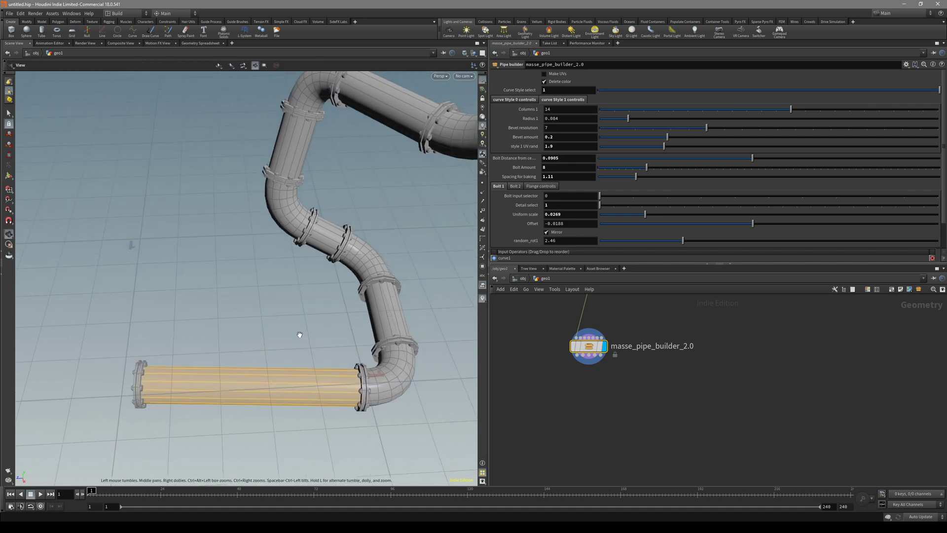
{"action": "left_click_drag", "start_coordinate": [300, 334], "coordinate": [339, 314], "text": "alt"}
{"action": "double_click", "coordinate": [314, 269]}
{"action": "left_click_drag", "start_coordinate": [291, 197], "coordinate": [309, 224], "text": "alt"}
{"action": "right_click_drag", "start_coordinate": [310, 224], "coordinate": [222, 118], "text": "alt"}
{"action": "middle_click_drag", "start_coordinate": [222, 119], "coordinate": [256, 170], "text": "alt"}
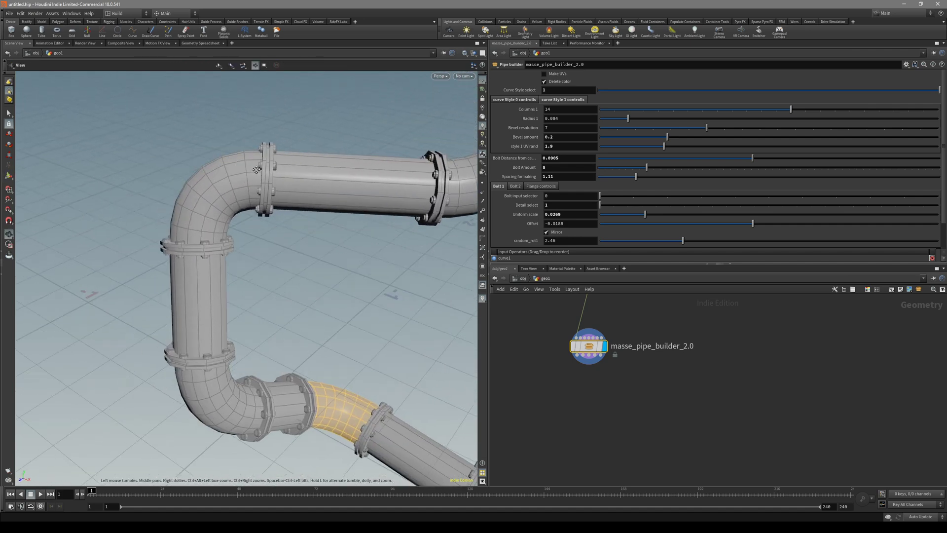
Try a bevel resolution of 6 and inspect the upper elbow.
{"action": "scroll", "coordinate": [256, 169], "scroll_direction": "up", "scroll_amount": 5}
{"action": "left_click_drag", "start_coordinate": [711, 132], "coordinate": [689, 130]}
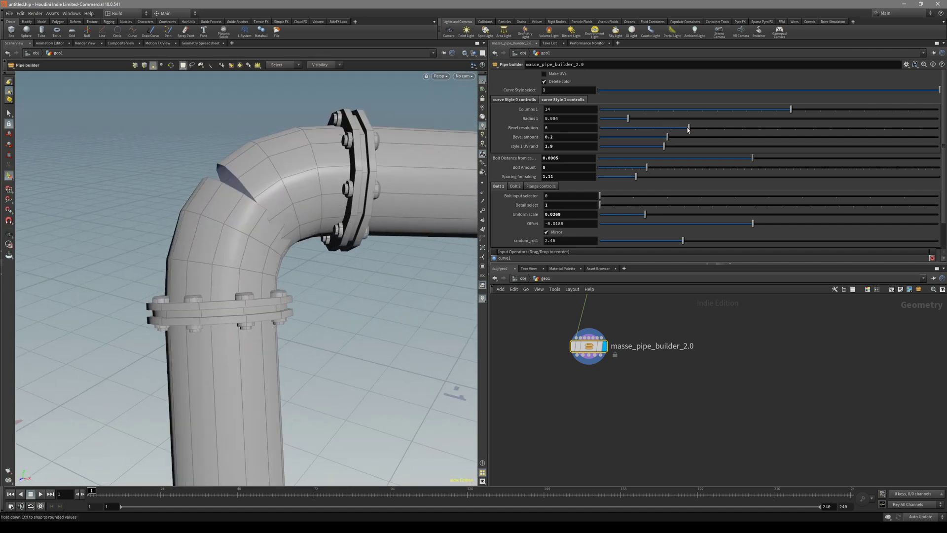
{"action": "left_click_drag", "start_coordinate": [406, 200], "coordinate": [307, 212], "text": "alt"}
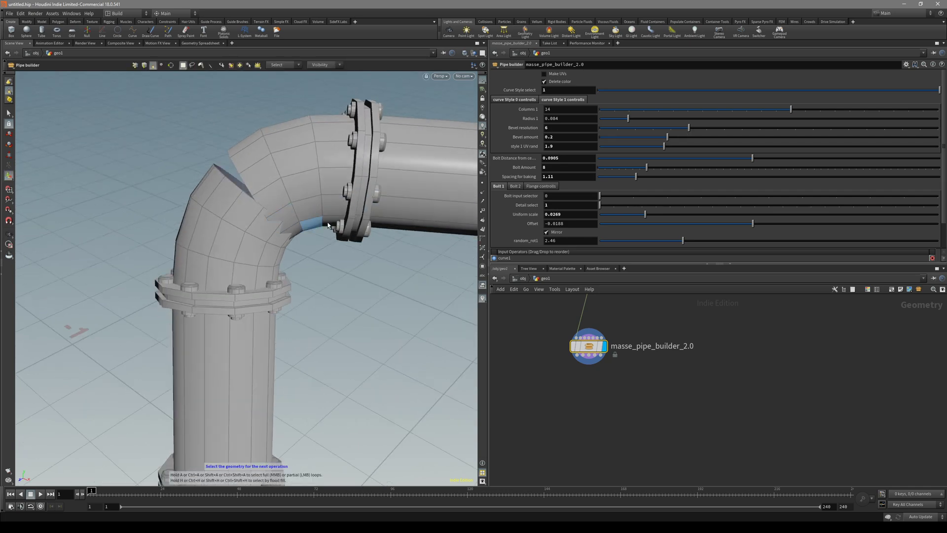
{"action": "right_click_drag", "start_coordinate": [317, 223], "coordinate": [365, 267], "text": "alt"}
{"action": "left_click_drag", "start_coordinate": [365, 266], "coordinate": [306, 203], "text": "alt"}
{"action": "key", "text": "Return"}
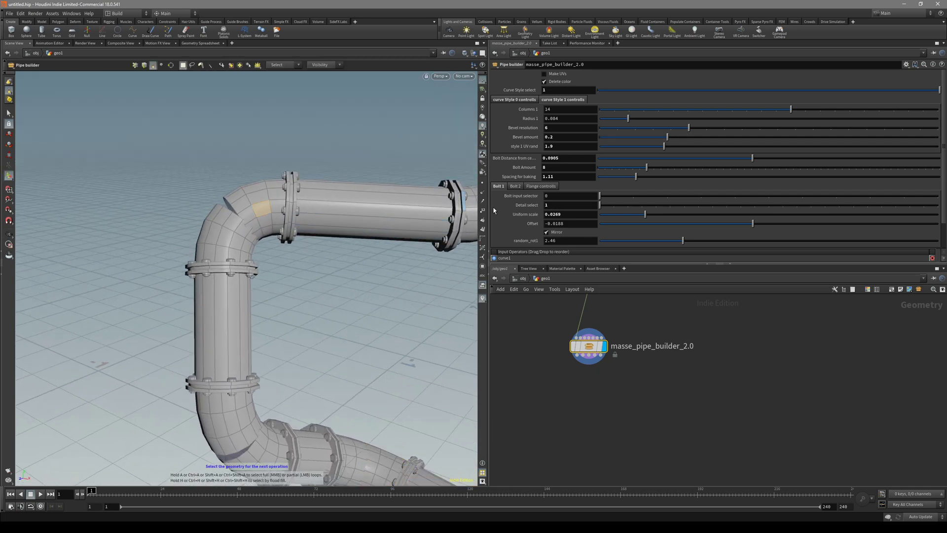
Set the bevel resolution back to 7 and check the upper elbow and its flange.
{"action": "left_click", "coordinate": [706, 127]}
{"action": "scroll", "coordinate": [372, 204], "scroll_direction": "up", "scroll_amount": 4}
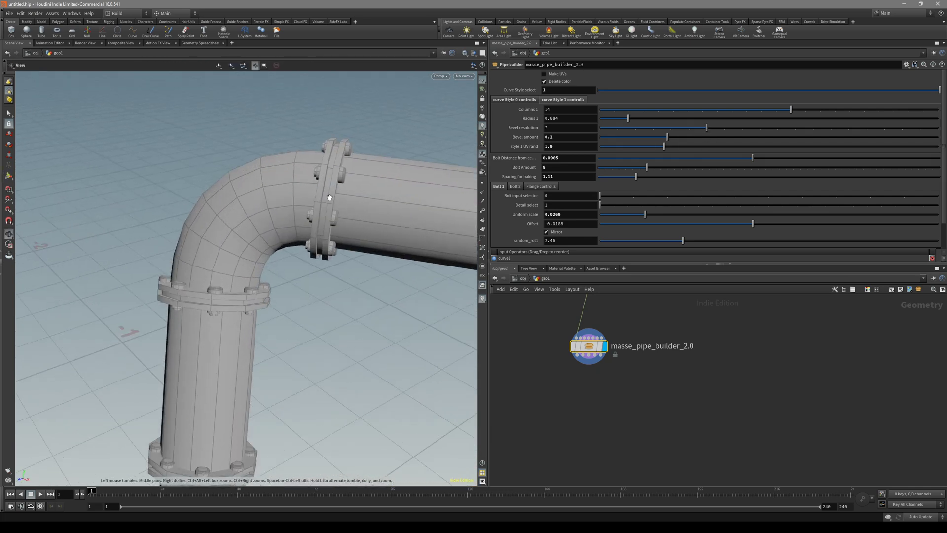
{"action": "left_click", "coordinate": [372, 203]}
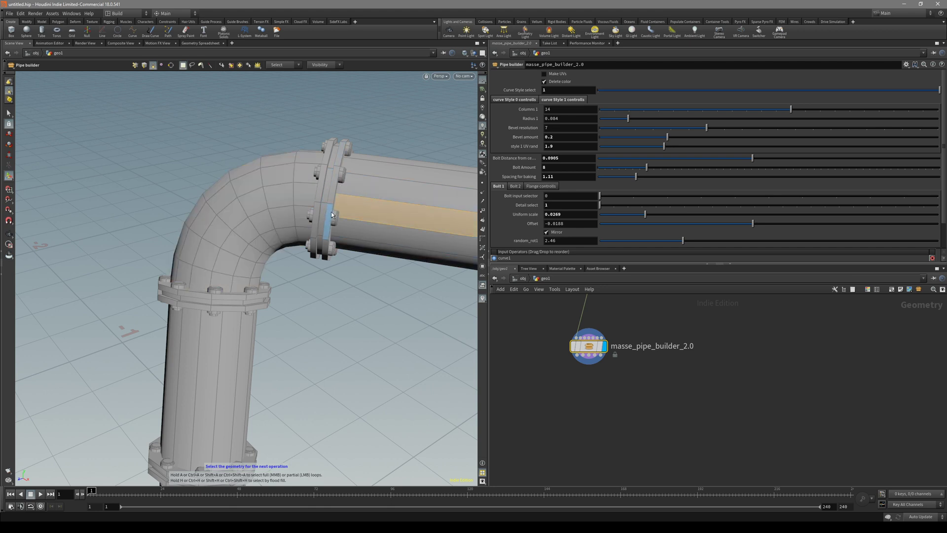
{"action": "left_click_drag", "start_coordinate": [331, 212], "coordinate": [348, 185], "text": "alt"}
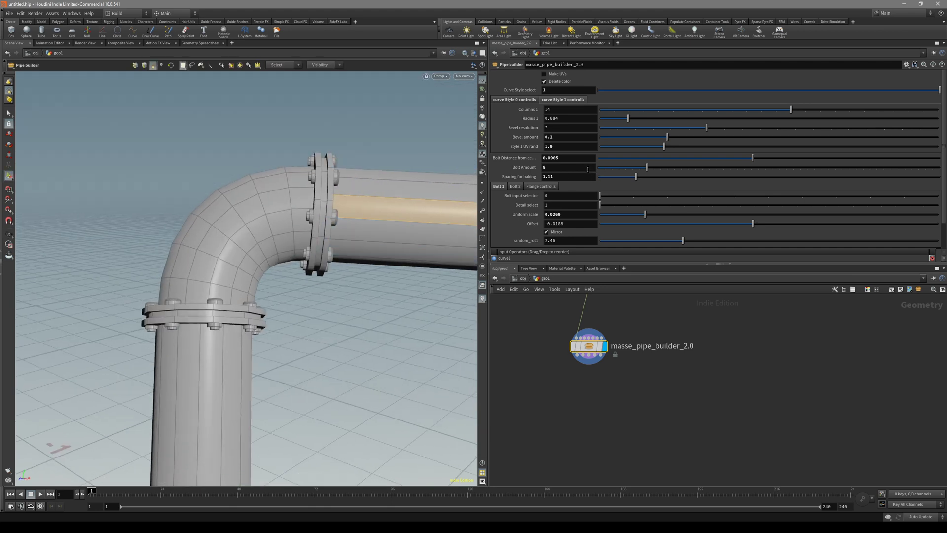
Set the bevel amount to 0.186 and the style 1 UV rand to 3.01.
{"action": "mouse_move", "coordinate": [669, 140]}
{"action": "left_mouse_down"}
{"action": "mouse_move", "coordinate": [661, 142]}
{"action": "mouse_move", "coordinate": [671, 148]}
{"action": "left_mouse_up"}
{"action": "left_click_drag", "start_coordinate": [338, 197], "coordinate": [396, 215], "text": "alt"}
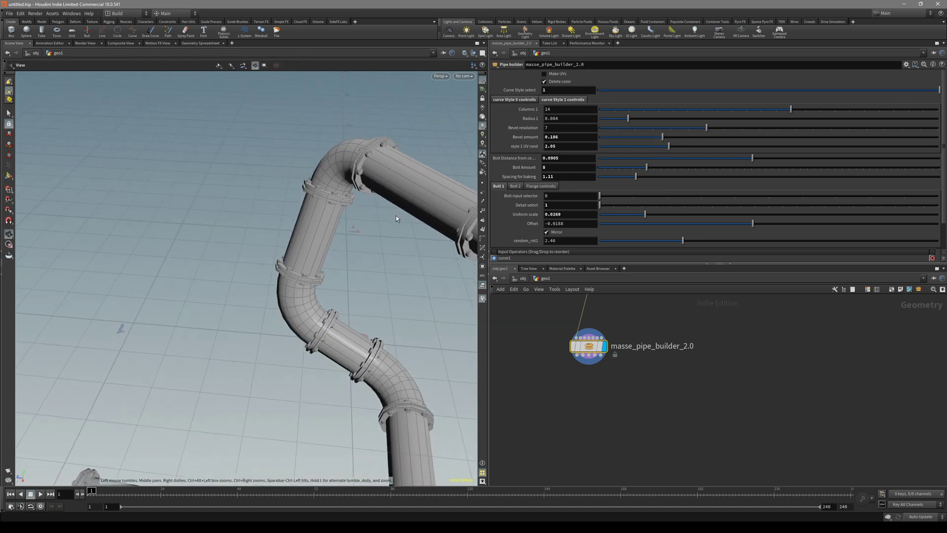
{"action": "left_click_drag", "start_coordinate": [700, 150], "coordinate": [701, 150]}
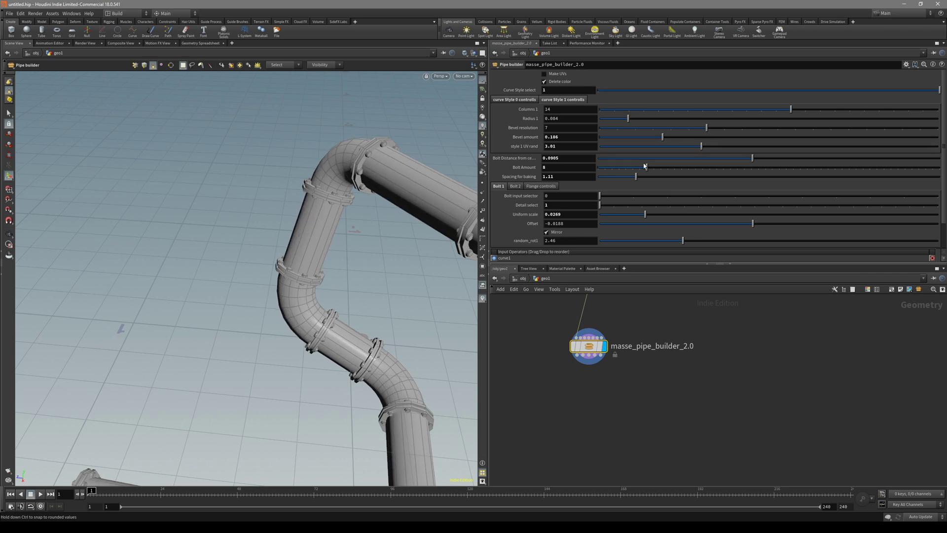
Set the style 1 pipe radius to 0.078 and its columns to 12.
{"action": "left_click_drag", "start_coordinate": [345, 212], "coordinate": [380, 179], "text": "alt"}
{"action": "right_click_drag", "start_coordinate": [379, 158], "coordinate": [430, 153], "text": "alt"}
{"action": "middle_click_drag", "start_coordinate": [430, 153], "coordinate": [439, 200], "text": "alt"}
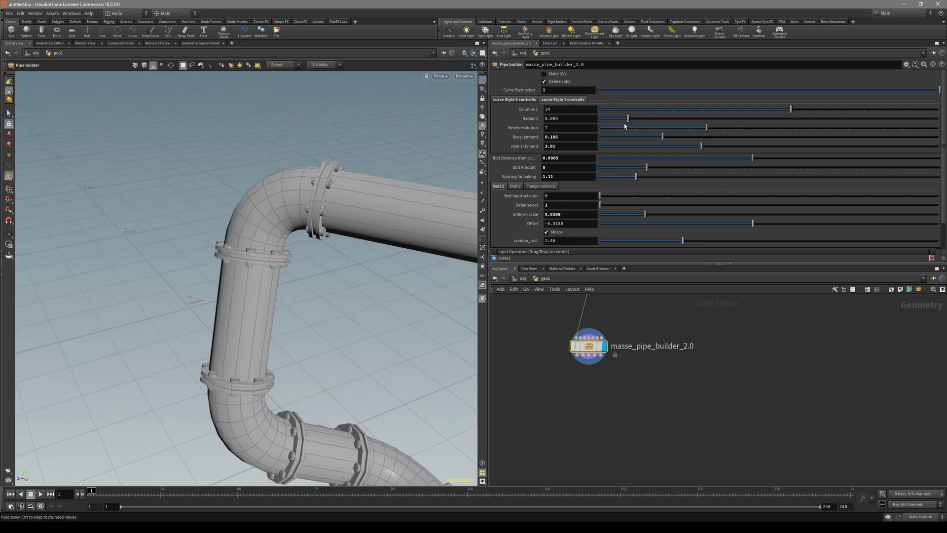
{"action": "left_click_drag", "start_coordinate": [625, 127], "coordinate": [626, 126]}
{"action": "mouse_move", "coordinate": [767, 111]}
{"action": "left_mouse_down"}
{"action": "mouse_move", "coordinate": [689, 110]}
{"action": "mouse_move", "coordinate": [774, 109]}
{"action": "mouse_move", "coordinate": [762, 109]}
{"action": "left_mouse_up"}
{"action": "left_click_drag", "start_coordinate": [362, 203], "coordinate": [351, 194]}
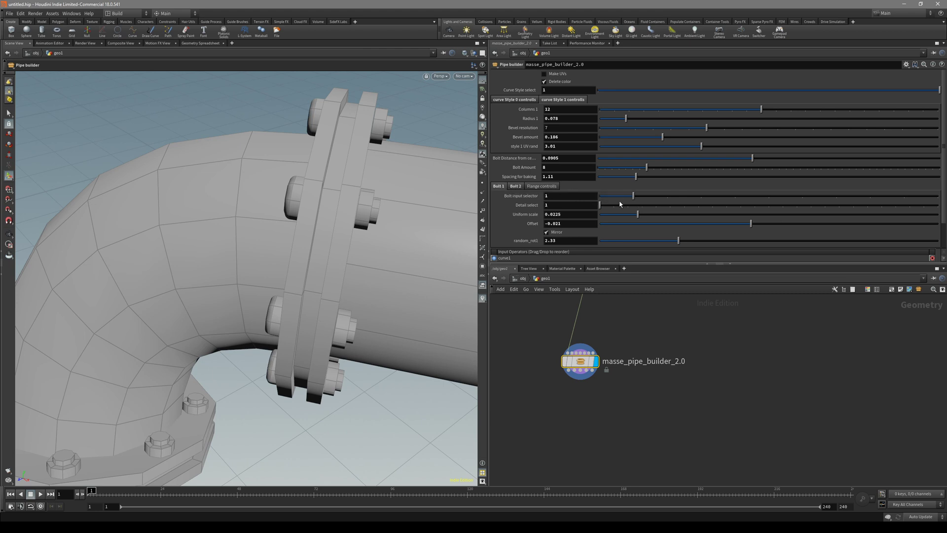
Examine the bolt shape nodes inside the pipe builder's network, then return to geo1 and view the flange bolts.
{"action": "left_click_drag", "start_coordinate": [379, 181], "coordinate": [501, 278], "text": "alt"}
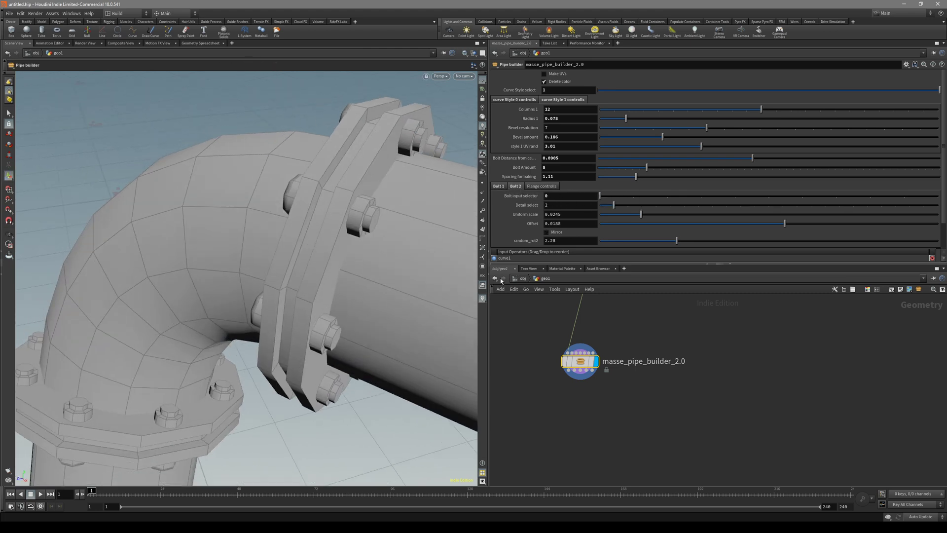
{"action": "double_click", "coordinate": [584, 363]}
{"action": "scroll", "coordinate": [689, 380], "scroll_direction": "down", "scroll_amount": 3}
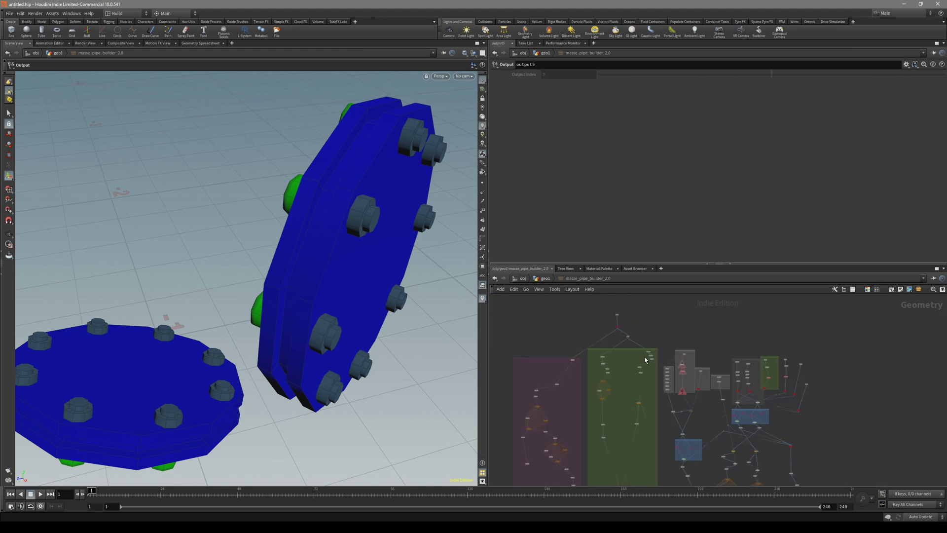
{"action": "scroll", "coordinate": [690, 381], "scroll_direction": "up", "scroll_amount": 6}
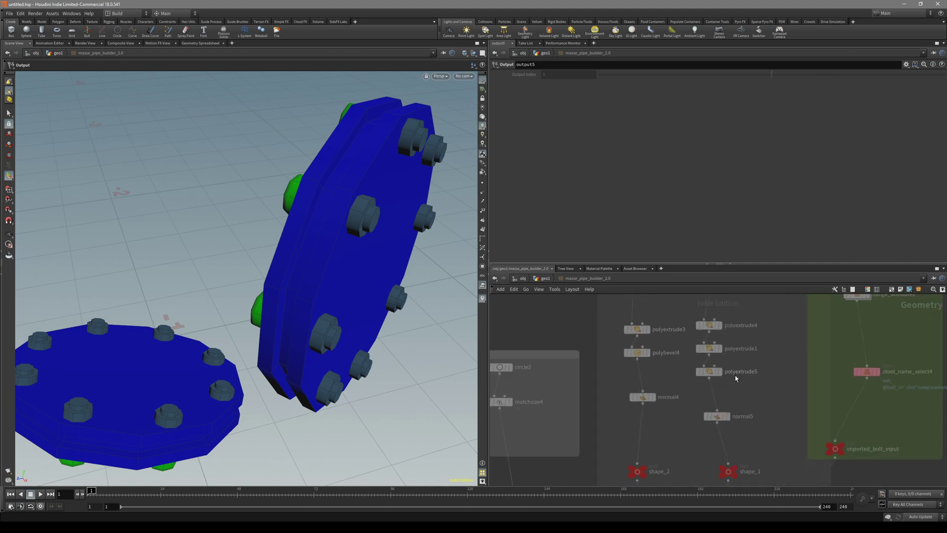
{"action": "middle_click_drag", "start_coordinate": [771, 353], "coordinate": [723, 392]}
{"action": "left_click", "coordinate": [545, 278]}
{"action": "left_click_drag", "start_coordinate": [464, 280], "coordinate": [312, 186], "text": "alt"}
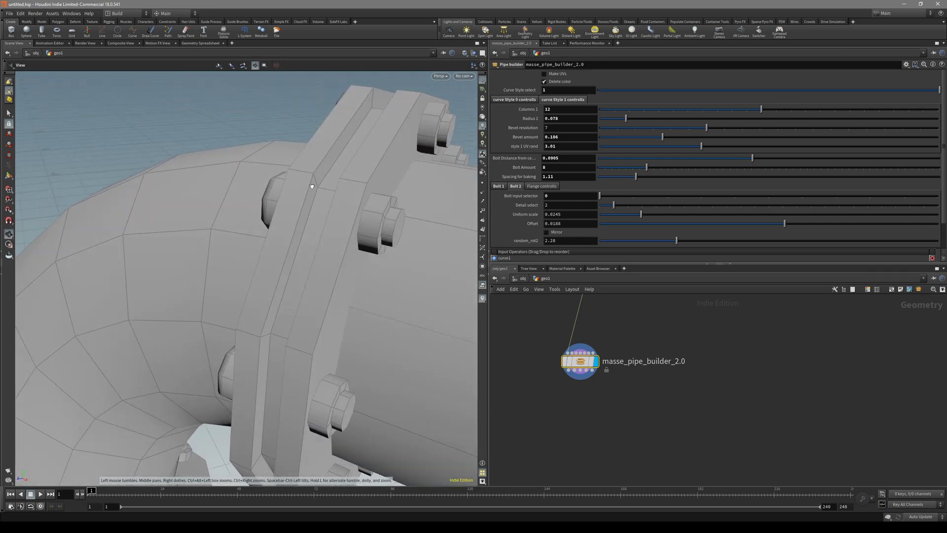
Set the Bolt 2 input selector to 1 and view the bolts on both sides of the flange.
{"action": "left_click_drag", "start_coordinate": [364, 238], "coordinate": [326, 249]}
{"action": "right_click_drag", "start_coordinate": [325, 249], "coordinate": [321, 275]}
{"action": "left_click_drag", "start_coordinate": [322, 275], "coordinate": [336, 285]}
{"action": "left_click_drag", "start_coordinate": [334, 252], "coordinate": [350, 223]}
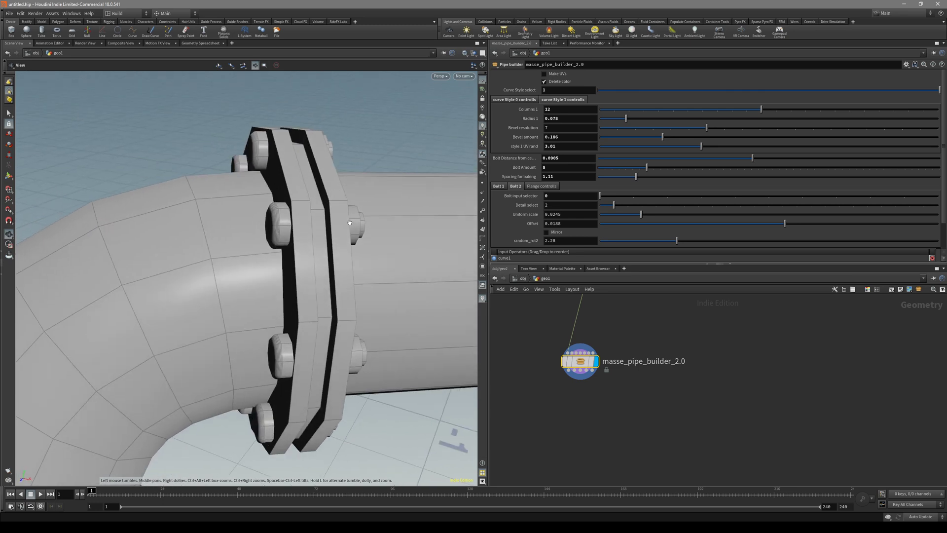
{"action": "scroll", "coordinate": [608, 355], "scroll_direction": "up", "scroll_amount": 2}
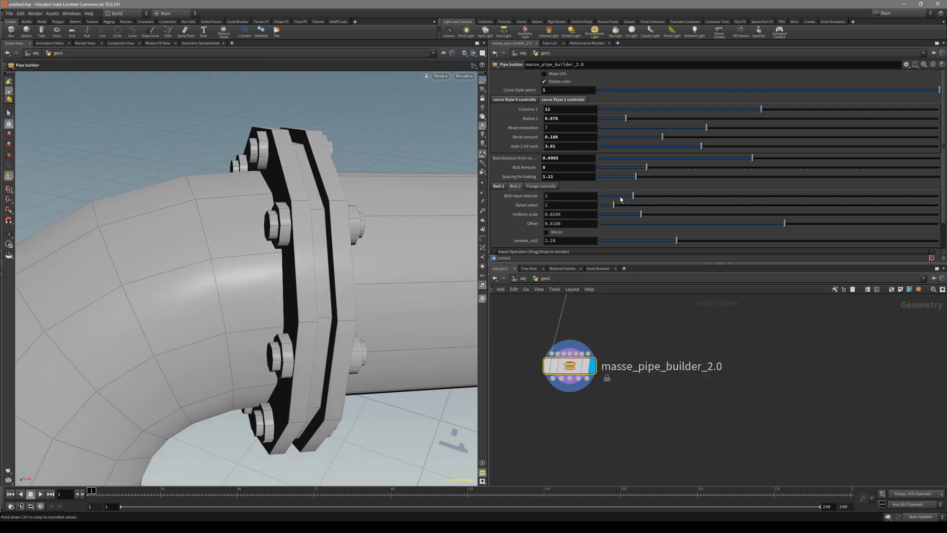
{"action": "left_click_drag", "start_coordinate": [309, 202], "coordinate": [284, 210]}
{"action": "right_click_drag", "start_coordinate": [284, 209], "coordinate": [415, 214]}
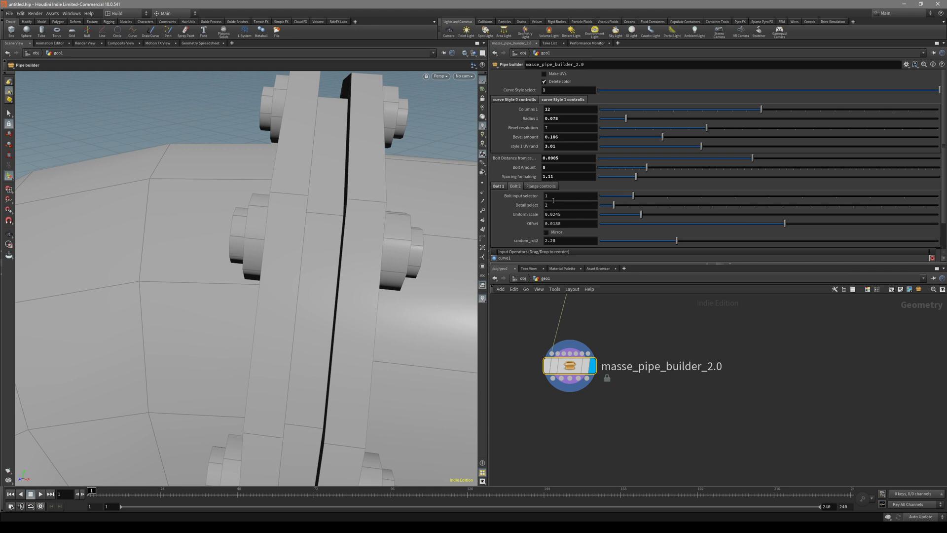
Set Bolt 2's uniform scale to 0.0267, its offset to 0.0179 and random_rot2 to 3.09.
{"action": "left_click_drag", "start_coordinate": [641, 215], "coordinate": [646, 215]}
{"action": "left_click_drag", "start_coordinate": [777, 230], "coordinate": [783, 227]}
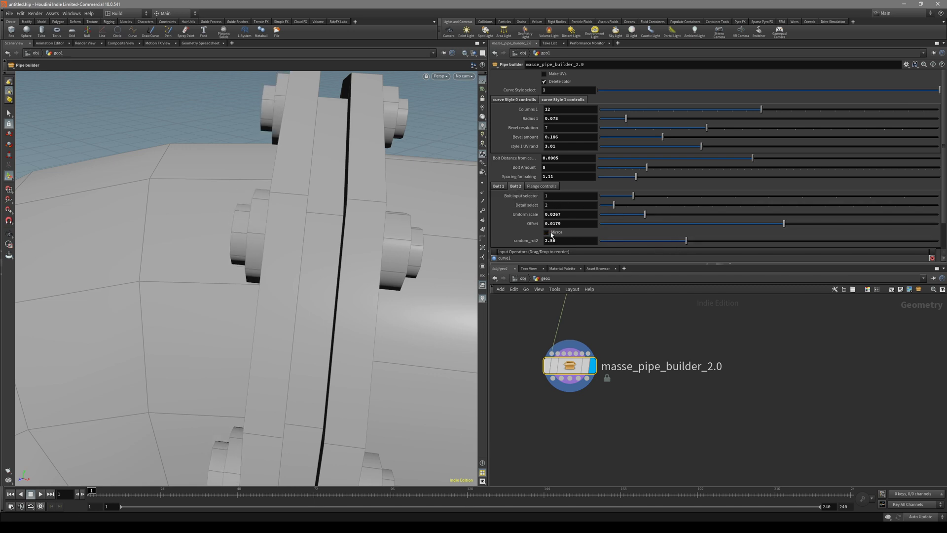
{"action": "left_click_drag", "start_coordinate": [306, 245], "coordinate": [364, 250], "text": "alt"}
{"action": "left_click_drag", "start_coordinate": [681, 241], "coordinate": [664, 241]}
{"action": "left_click_drag", "start_coordinate": [187, 237], "coordinate": [386, 256], "text": "alt"}
{"action": "left_click_drag", "start_coordinate": [252, 271], "coordinate": [205, 269], "text": "alt"}
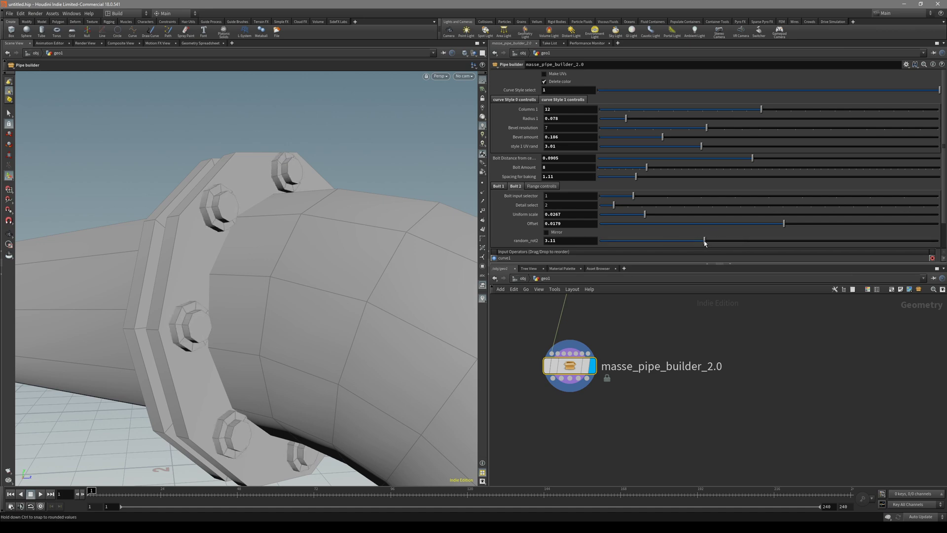
{"action": "left_click_drag", "start_coordinate": [198, 328], "coordinate": [291, 197]}
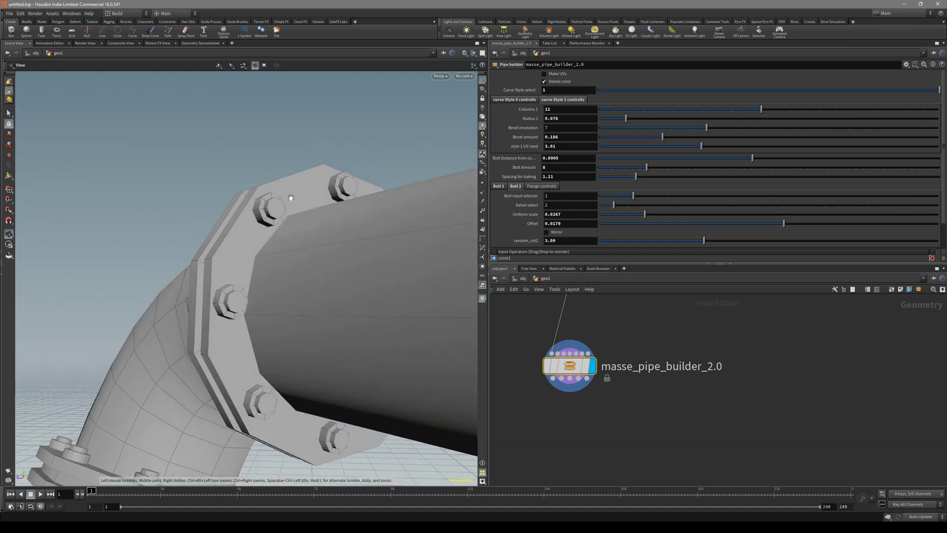
{"action": "left_click_drag", "start_coordinate": [358, 284], "coordinate": [357, 249]}
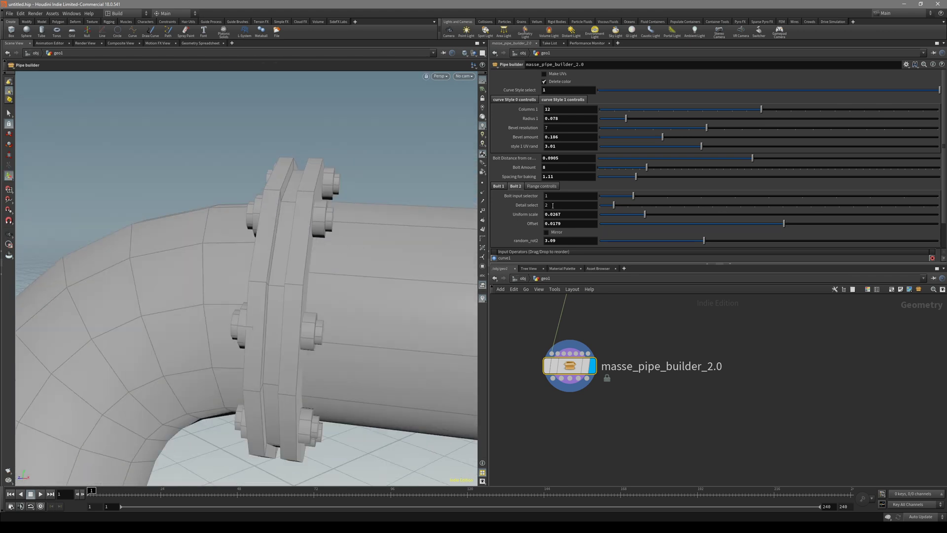
Open the flange controls, examine the default and custom flange nodes inside the pipe builder's network, and return to geo1.
{"action": "left_click", "coordinate": [541, 187]}
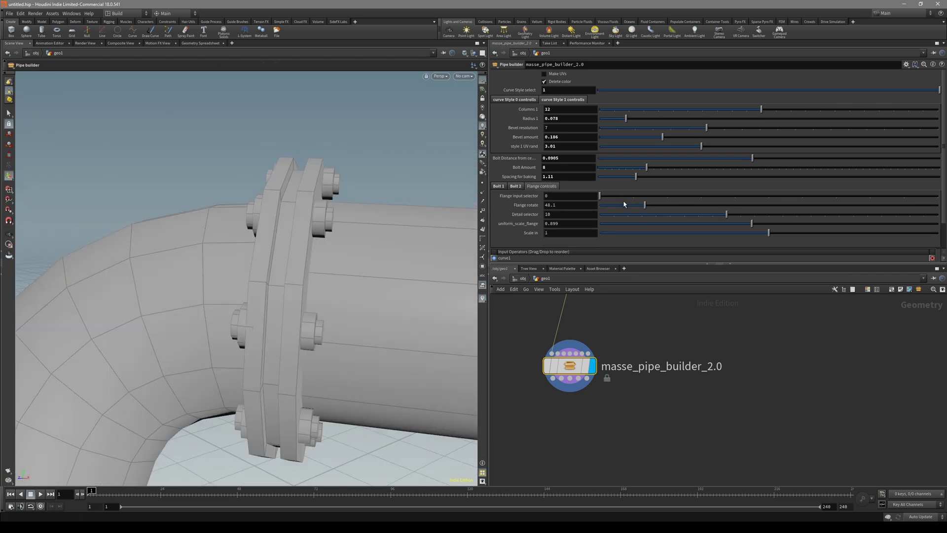
{"action": "scroll", "coordinate": [425, 335], "scroll_direction": "down", "scroll_amount": 5}
{"action": "double_click", "coordinate": [570, 366]}
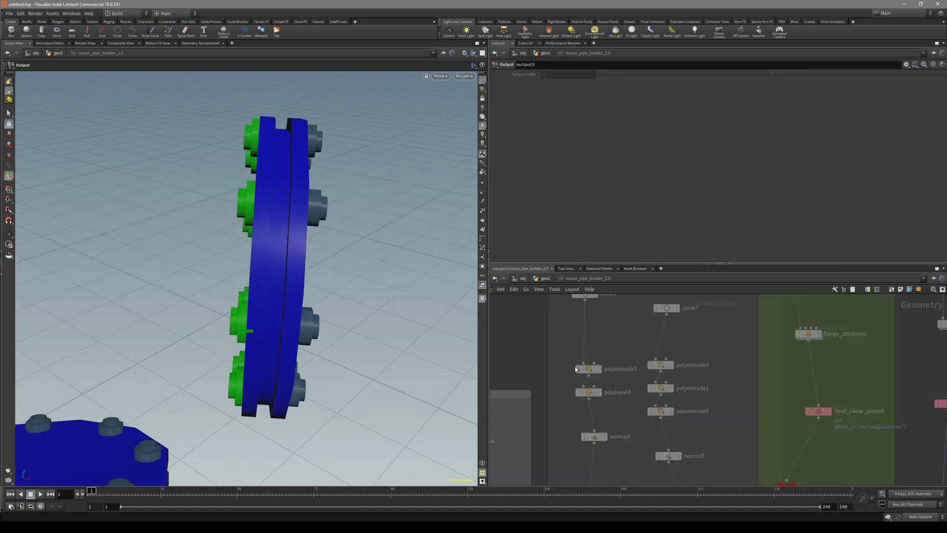
{"action": "middle_click_drag", "start_coordinate": [543, 367], "coordinate": [686, 273]}
{"action": "middle_click_drag", "start_coordinate": [589, 312], "coordinate": [611, 382]}
{"action": "scroll", "coordinate": [577, 381], "scroll_direction": "up", "scroll_amount": 5}
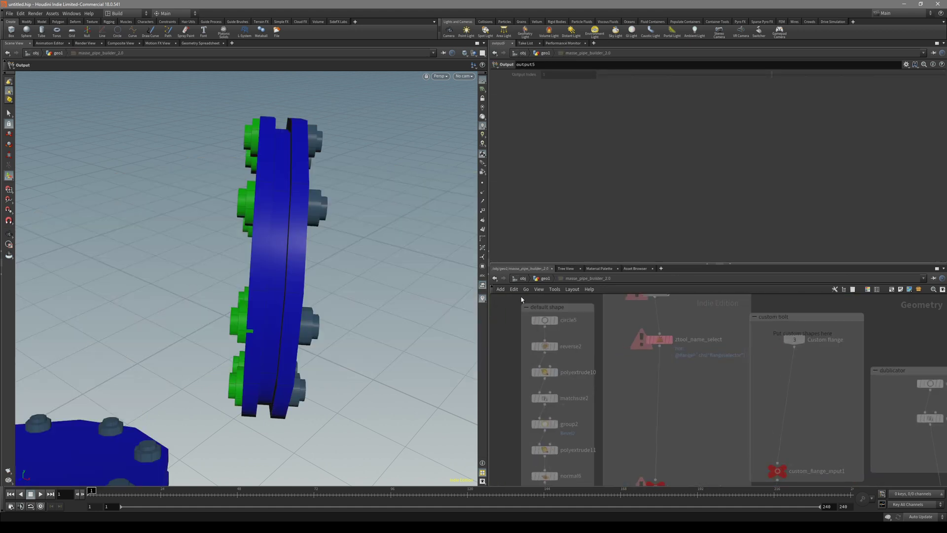
{"action": "left_click", "coordinate": [544, 279]}
Set the flange rotation to 49.6, the uniform flange scale to 0.91 and the inward scale to 0.972.
{"action": "scroll", "coordinate": [265, 212], "scroll_direction": "up", "scroll_amount": 4}
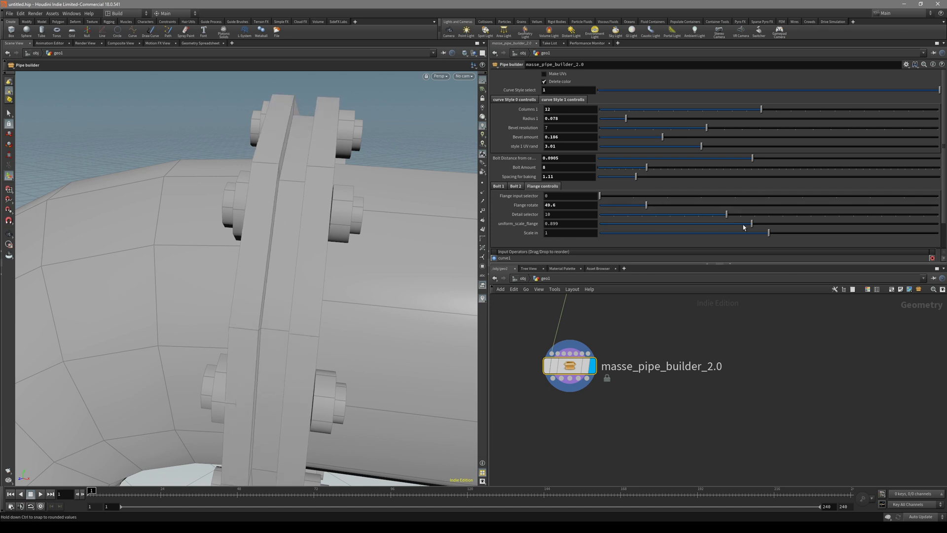
{"action": "mouse_move", "coordinate": [744, 227]}
{"action": "left_mouse_down"}
{"action": "mouse_move", "coordinate": [731, 222]}
{"action": "mouse_move", "coordinate": [756, 230]}
{"action": "left_mouse_up"}
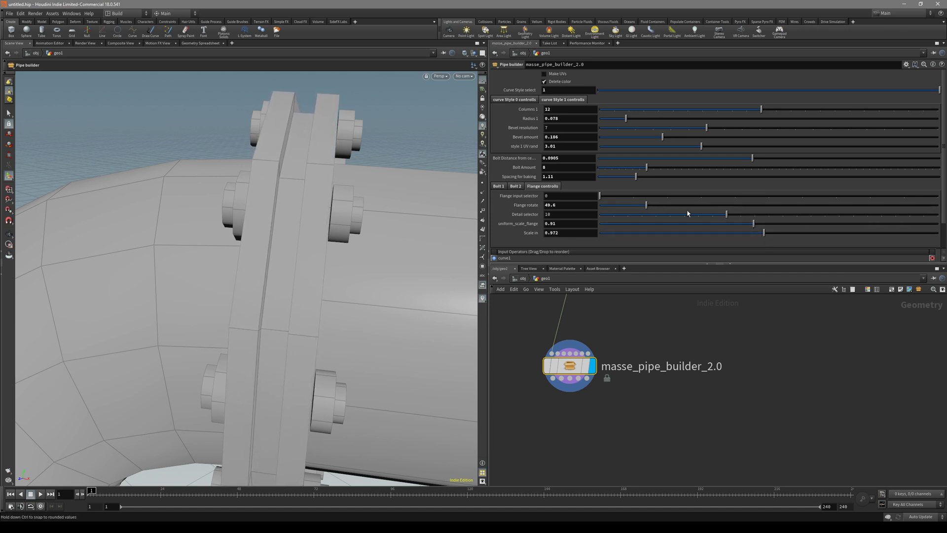
{"action": "left_click", "coordinate": [516, 186]}
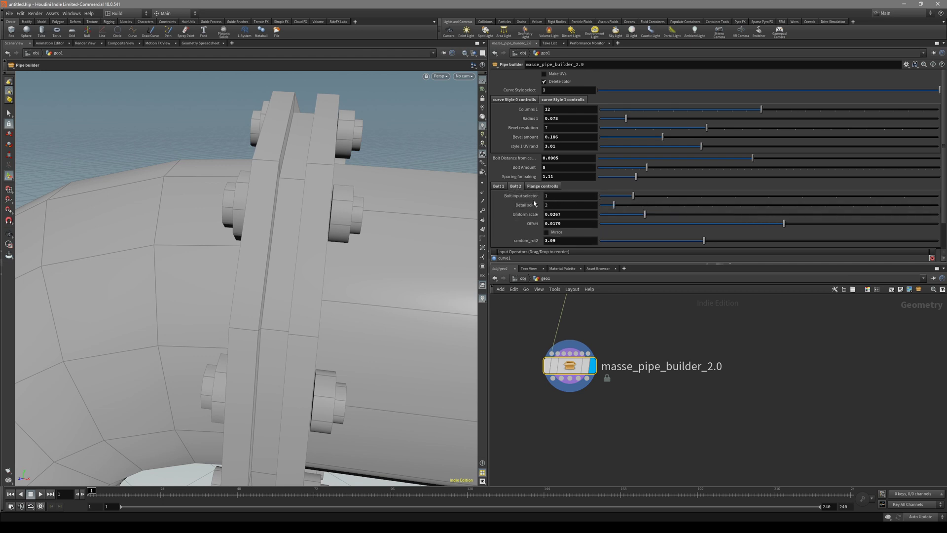
{"action": "left_click", "coordinate": [558, 187]}
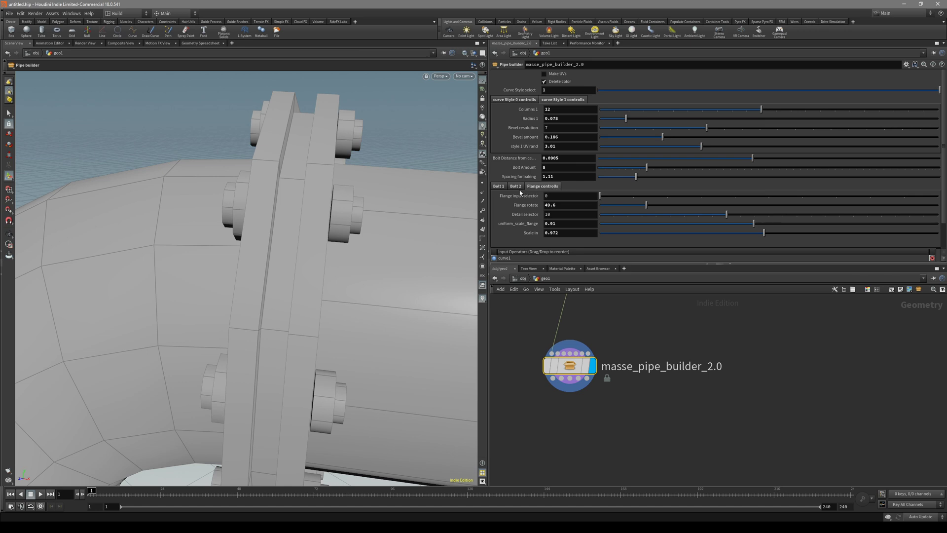
Add a Box node beside curve1 in the geo1 network.
{"action": "scroll", "coordinate": [632, 338], "scroll_direction": "down", "scroll_amount": 3}
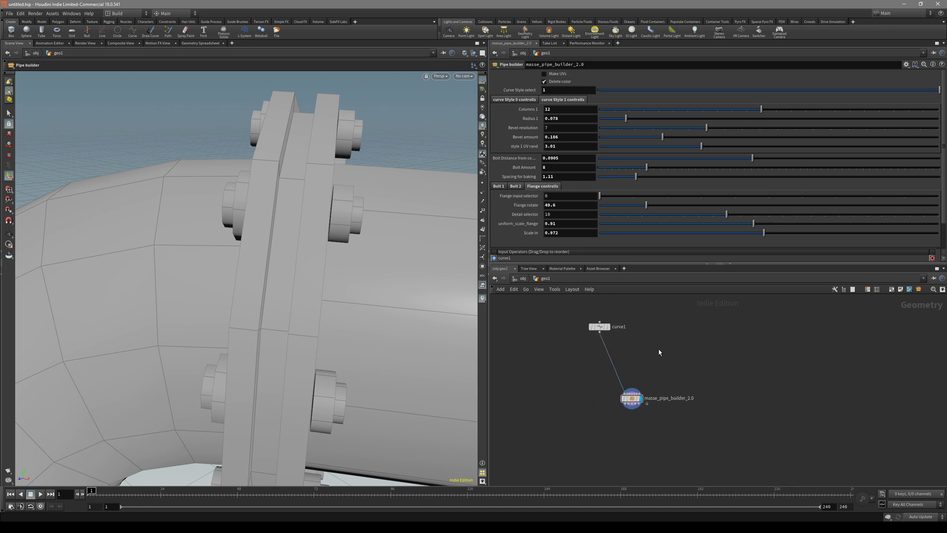
{"action": "scroll", "coordinate": [659, 352], "scroll_direction": "up", "scroll_amount": 3}
{"action": "key", "text": "Tab"}
{"action": "key", "text": "Escape"}
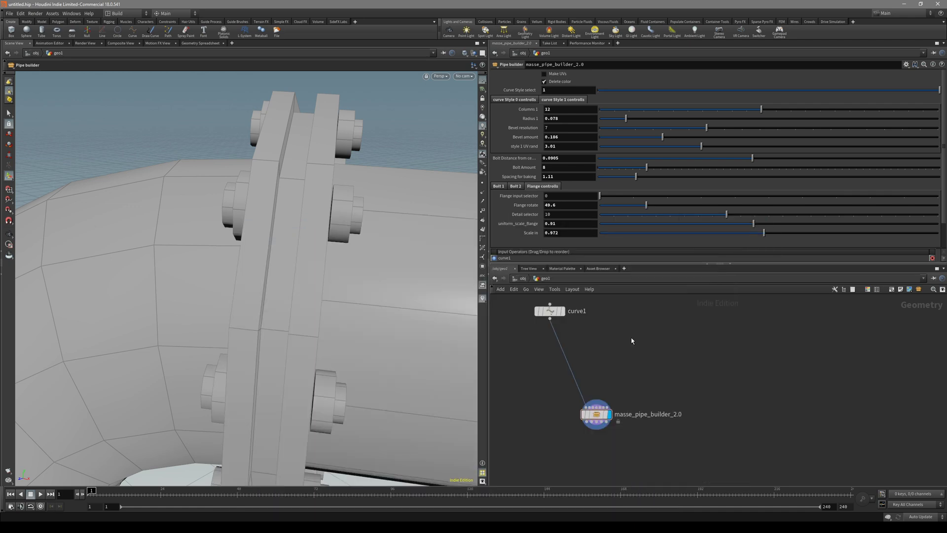
{"action": "left_click", "coordinate": [632, 340]}
Flatten the box along X to a size of about 0.146.
{"action": "scroll", "coordinate": [340, 299], "scroll_direction": "down", "scroll_amount": 8}
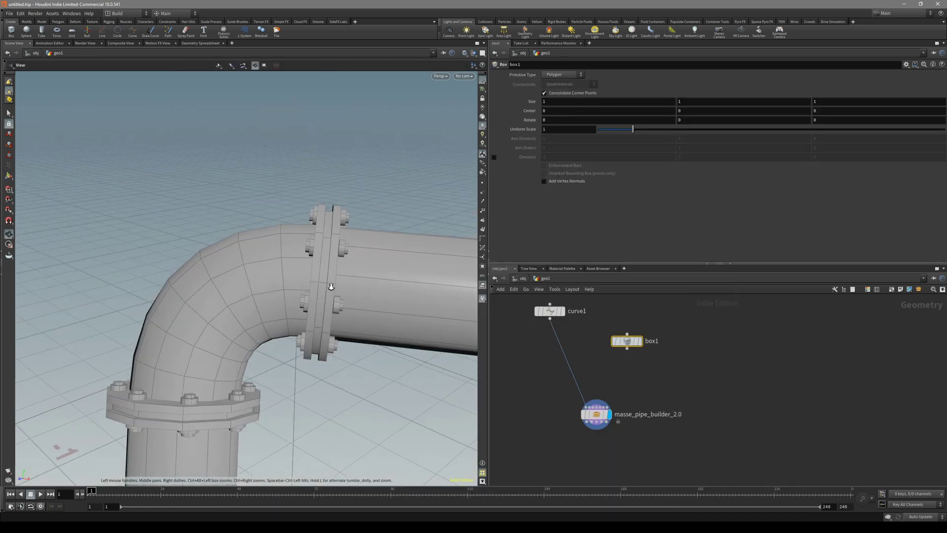
{"action": "left_click_drag", "start_coordinate": [400, 381], "coordinate": [295, 332], "text": "alt"}
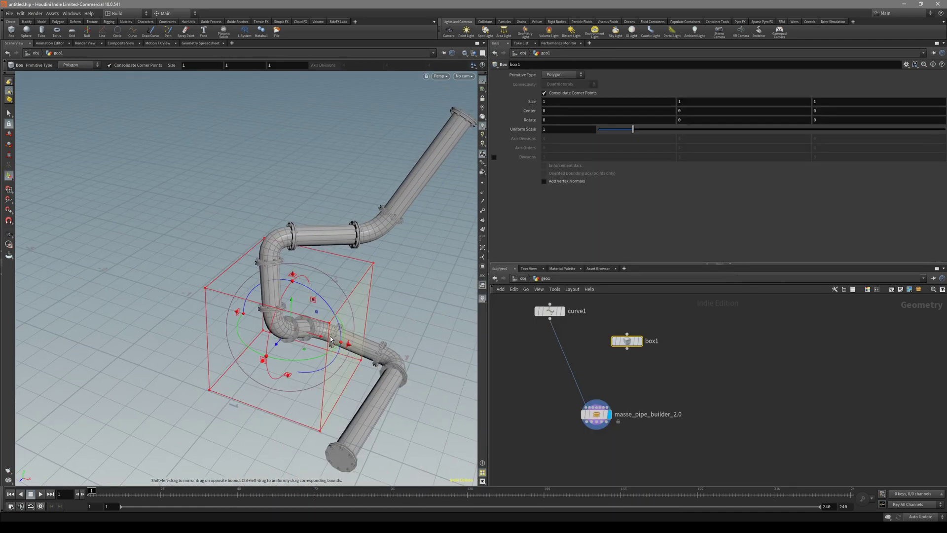
{"action": "left_click_drag", "start_coordinate": [347, 345], "coordinate": [304, 334], "text": "shift"}
{"action": "scroll", "coordinate": [636, 392], "scroll_direction": "up", "scroll_amount": 4}
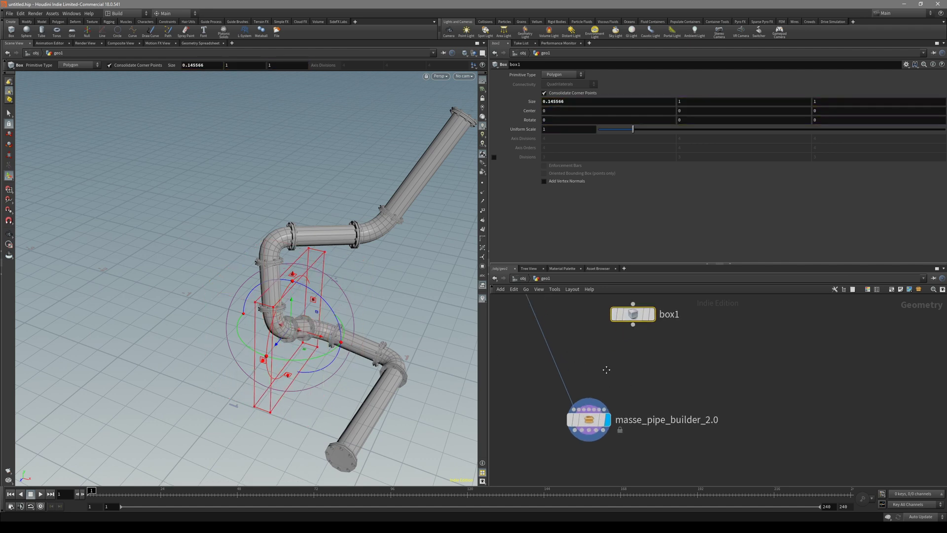
Wire the box1 output into one of the pipe builder's custom shape inputs.
{"action": "scroll", "coordinate": [604, 353], "scroll_direction": "down", "scroll_amount": 2}
{"action": "left_click", "coordinate": [613, 312]}
{"action": "scroll", "coordinate": [586, 371], "scroll_direction": "up", "scroll_amount": 3}
{"action": "middle_click_drag", "start_coordinate": [586, 372], "coordinate": [599, 348]}
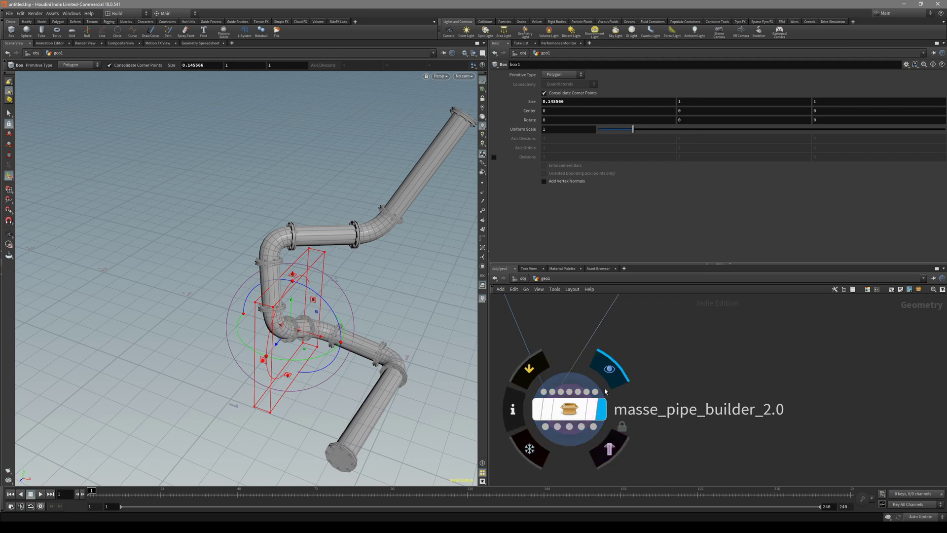
Select the pipe builder and raise its flange input selector to use a custom flange input.
{"action": "left_click_drag", "start_coordinate": [380, 256], "coordinate": [269, 243], "text": "alt"}
{"action": "right_click_drag", "start_coordinate": [269, 243], "coordinate": [452, 209], "text": "alt"}
{"action": "left_click_drag", "start_coordinate": [452, 208], "coordinate": [466, 200], "text": "alt"}
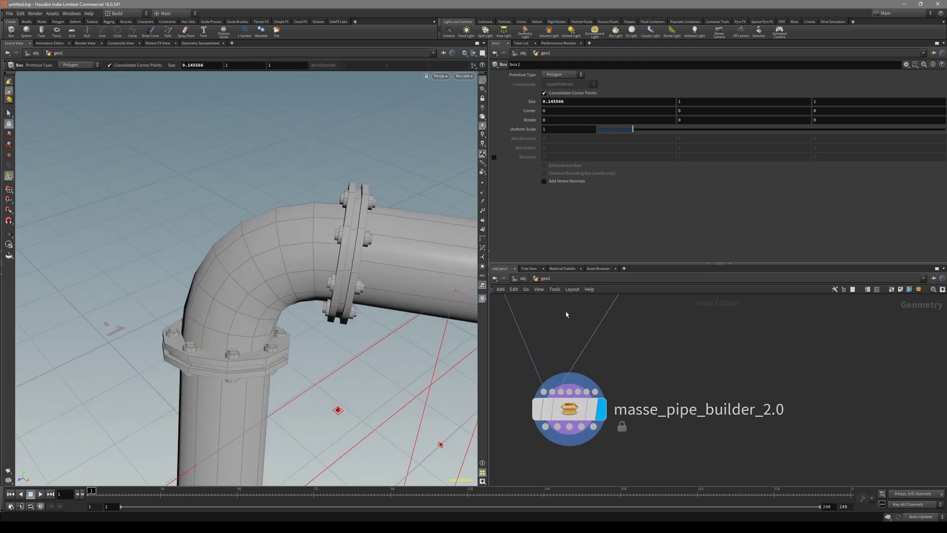
{"action": "left_click", "coordinate": [559, 412]}
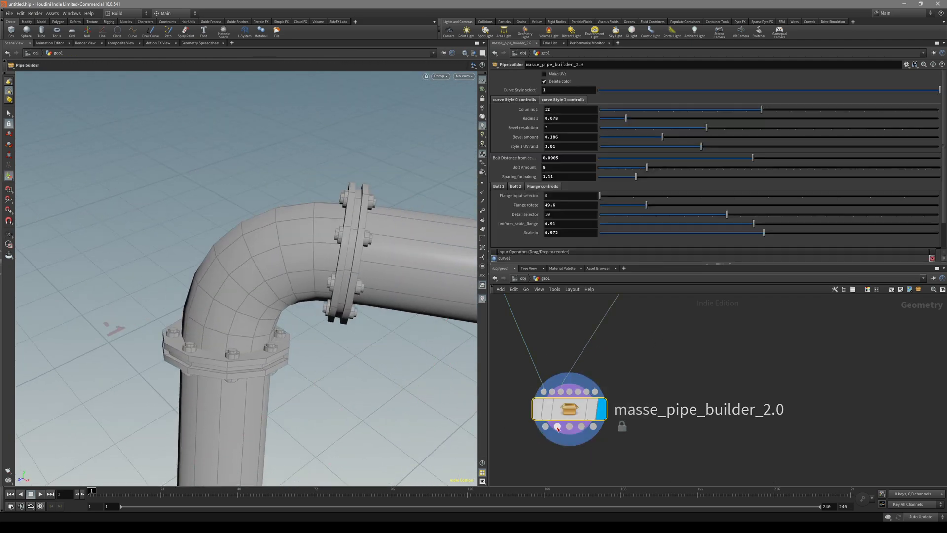
{"action": "left_click_drag", "start_coordinate": [599, 196], "coordinate": [667, 196]}
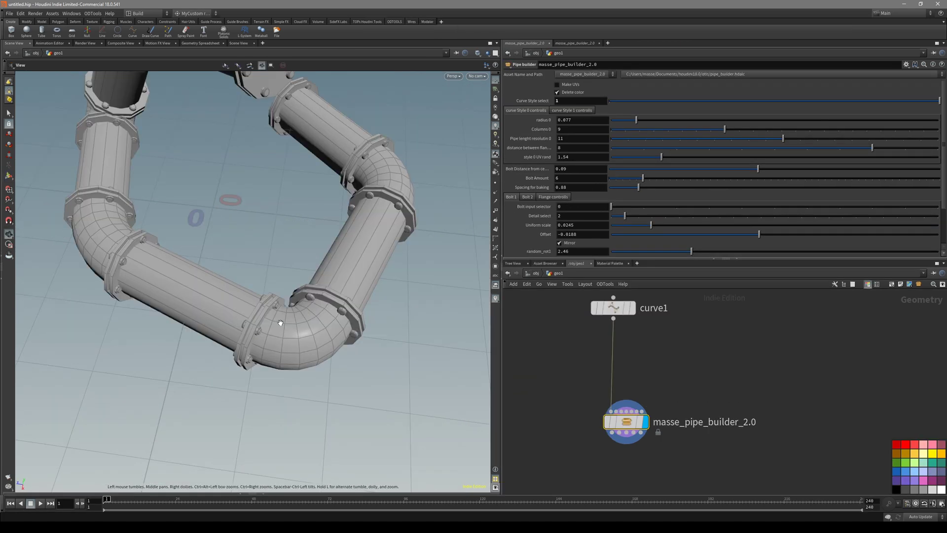
Reposition the pipe builder node below curve1 and add a Box node next to it.
{"action": "left_click_drag", "start_coordinate": [632, 422], "coordinate": [610, 411]}
{"action": "left_click", "coordinate": [672, 395]}
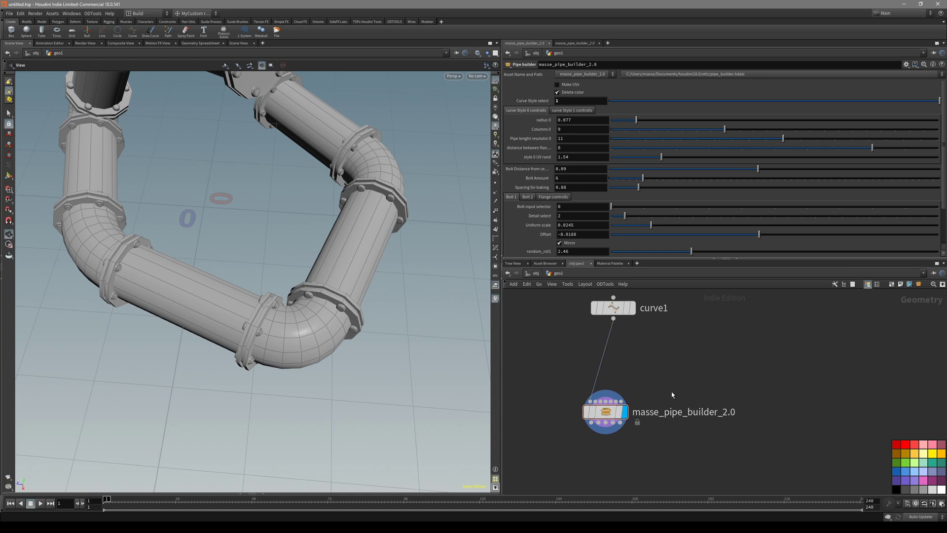
{"action": "key", "text": "Tab"}
{"action": "type", "text": "box"}
{"action": "key", "text": "Return"}
{"action": "left_click", "coordinate": [671, 393]}
Add a Tube node and place it beside box1.
{"action": "key", "text": "Tab"}
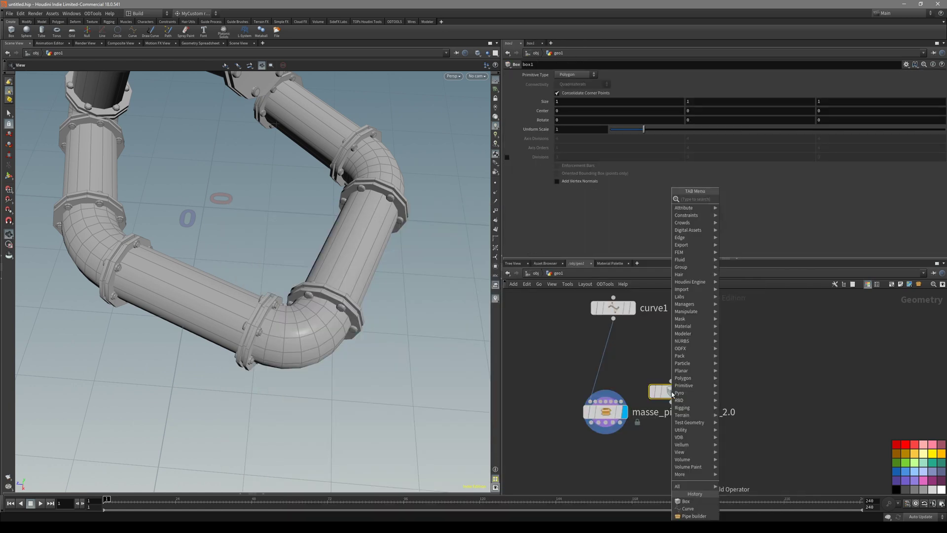
{"action": "type", "text": "r"}
{"action": "key", "text": "BackSpace"}
{"action": "type", "text": "tr"}
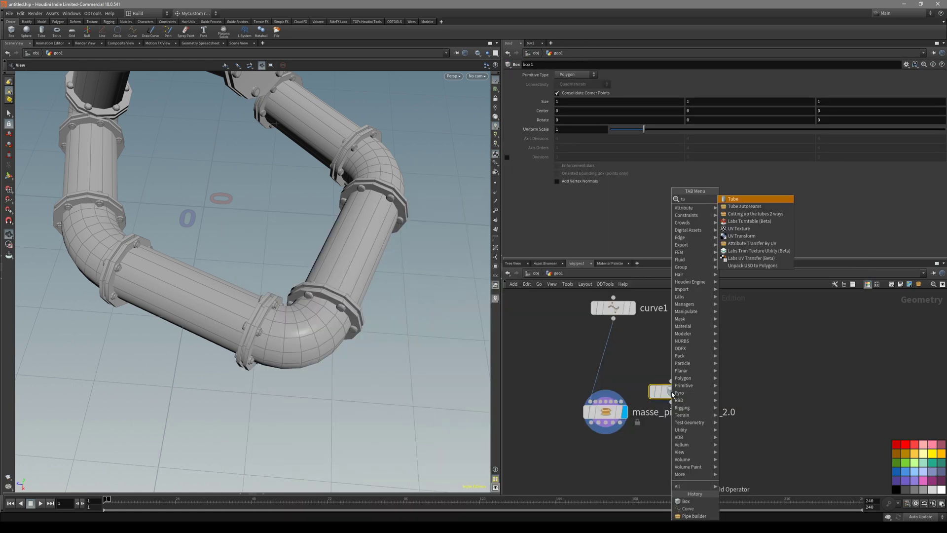
{"action": "key", "text": "Return"}
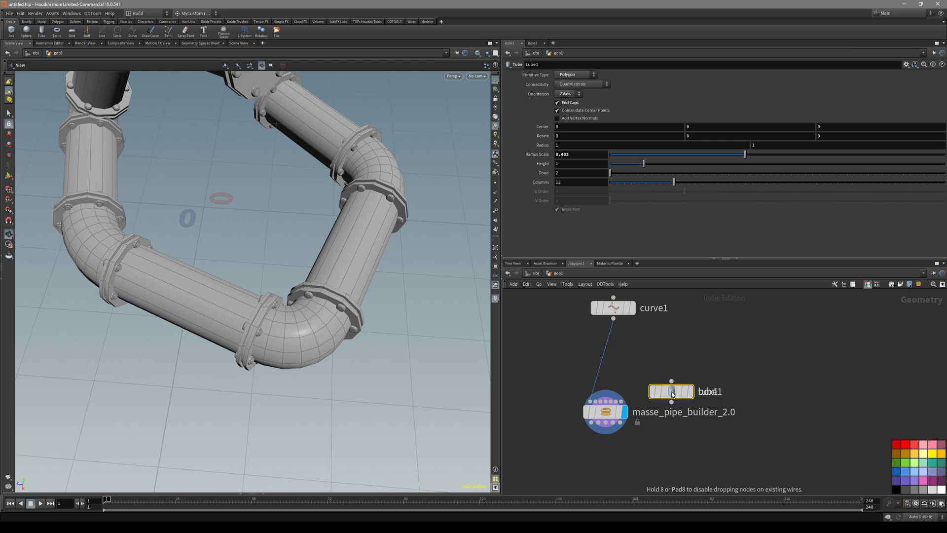
{"action": "left_click_drag", "start_coordinate": [670, 391], "coordinate": [742, 391]}
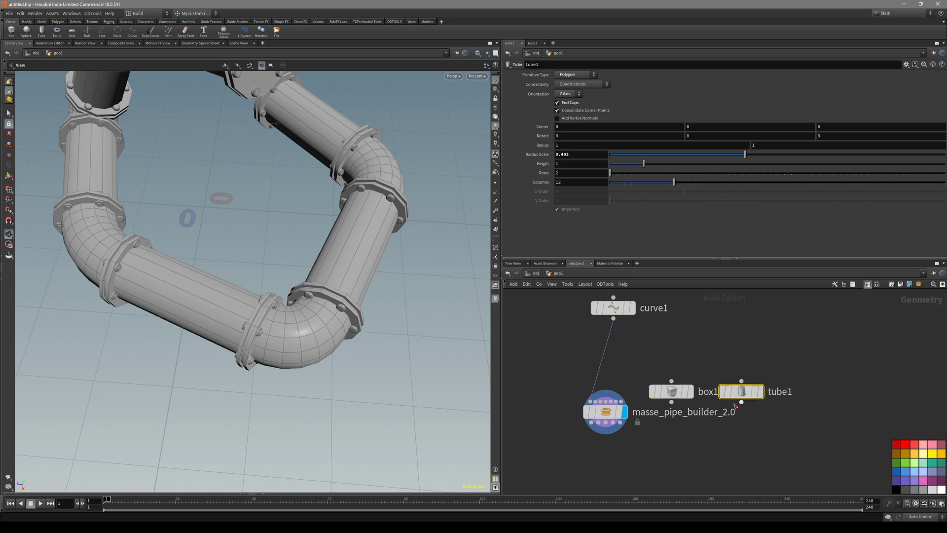
Display tube1 and shorten it into a flat disc about 0.088 high.
{"action": "scroll", "coordinate": [375, 230], "scroll_direction": "down", "scroll_amount": 5}
{"action": "key", "text": "Return"}
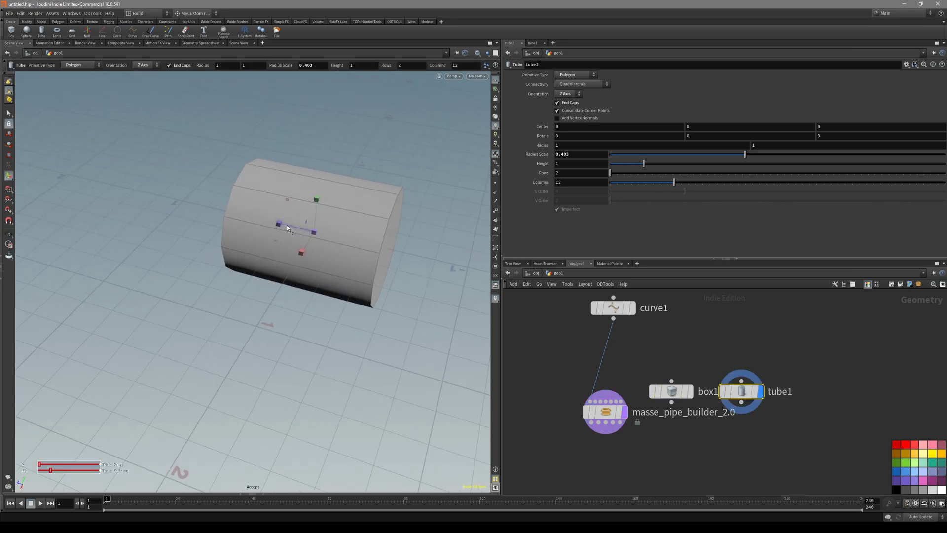
{"action": "left_click_drag", "start_coordinate": [286, 225], "coordinate": [309, 230]}
Wire box1 and tube1 into the pipe builder's custom shape inputs and display the pipe builder again.
{"action": "scroll", "coordinate": [674, 410], "scroll_direction": "up", "scroll_amount": 3}
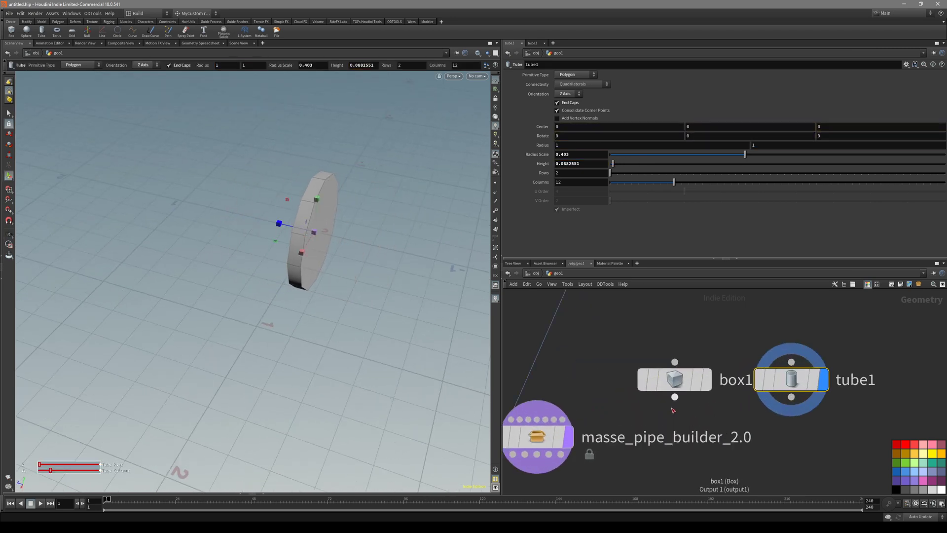
{"action": "left_click_drag", "start_coordinate": [671, 382], "coordinate": [658, 350]}
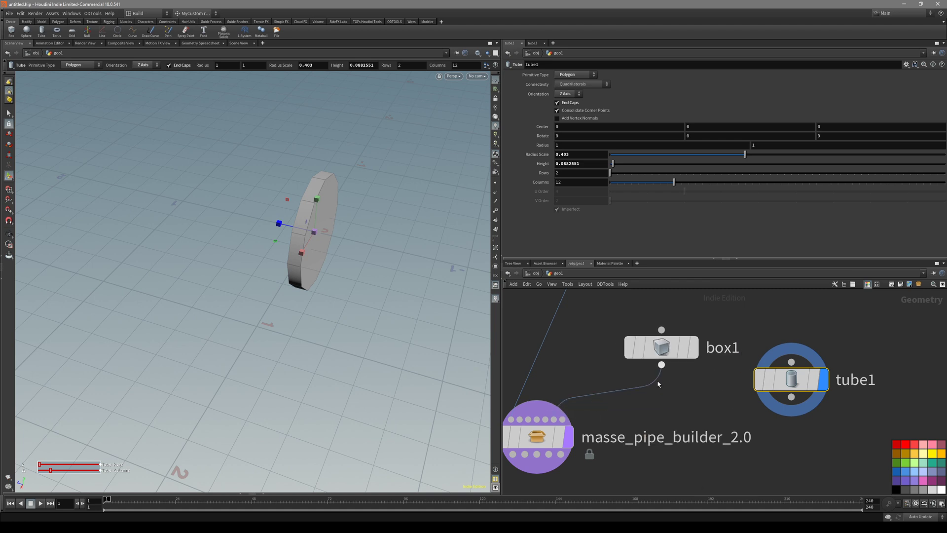
{"action": "left_click", "coordinate": [565, 420]}
{"action": "left_click", "coordinate": [569, 437]}
{"action": "scroll", "coordinate": [524, 401], "scroll_direction": "down", "scroll_amount": 1}
{"action": "left_click_drag", "start_coordinate": [459, 217], "coordinate": [356, 275]}
{"action": "scroll", "coordinate": [425, 184], "scroll_direction": "up", "scroll_amount": 4}
{"action": "scroll", "coordinate": [355, 275], "scroll_direction": "up", "scroll_amount": 2}
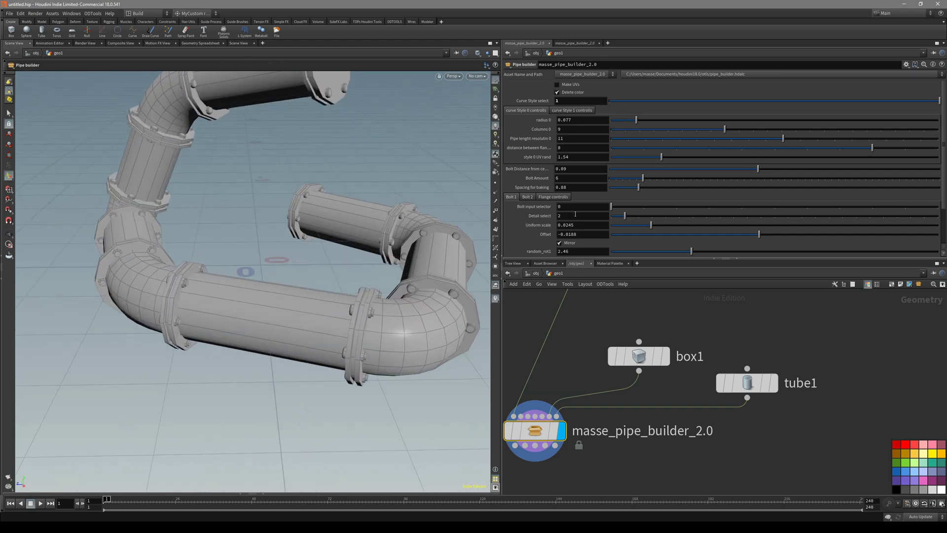
Set the bolt input selector to 5 and inspect the replaced bolts on the flanges.
{"action": "left_click_drag", "start_coordinate": [624, 211], "coordinate": [767, 212]}
{"action": "left_click_drag", "start_coordinate": [395, 301], "coordinate": [434, 261]}
{"action": "scroll", "coordinate": [370, 318], "scroll_direction": "up", "scroll_amount": 5}
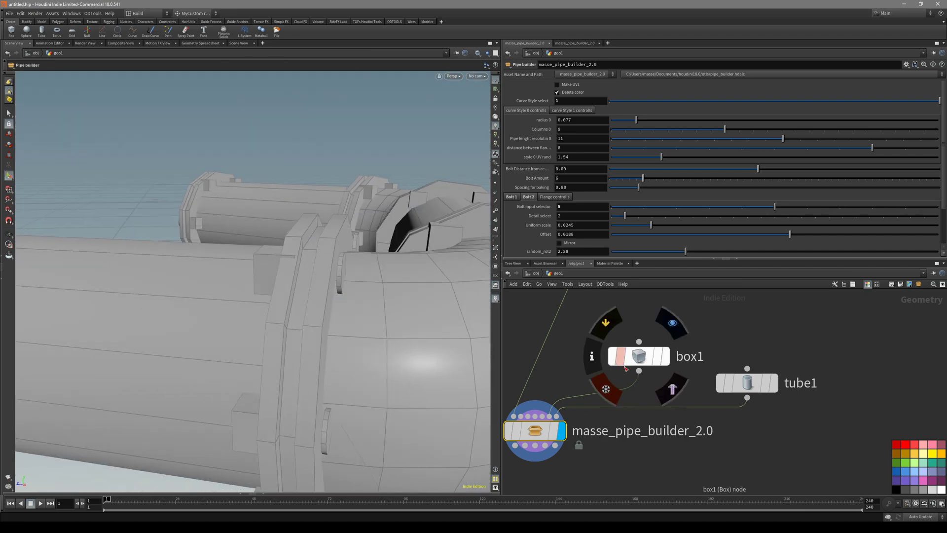
{"action": "scroll", "coordinate": [578, 374], "scroll_direction": "down", "scroll_amount": 3}
{"action": "left_click_drag", "start_coordinate": [316, 310], "coordinate": [336, 294]}
{"action": "scroll", "coordinate": [336, 295], "scroll_direction": "down", "scroll_amount": 3}
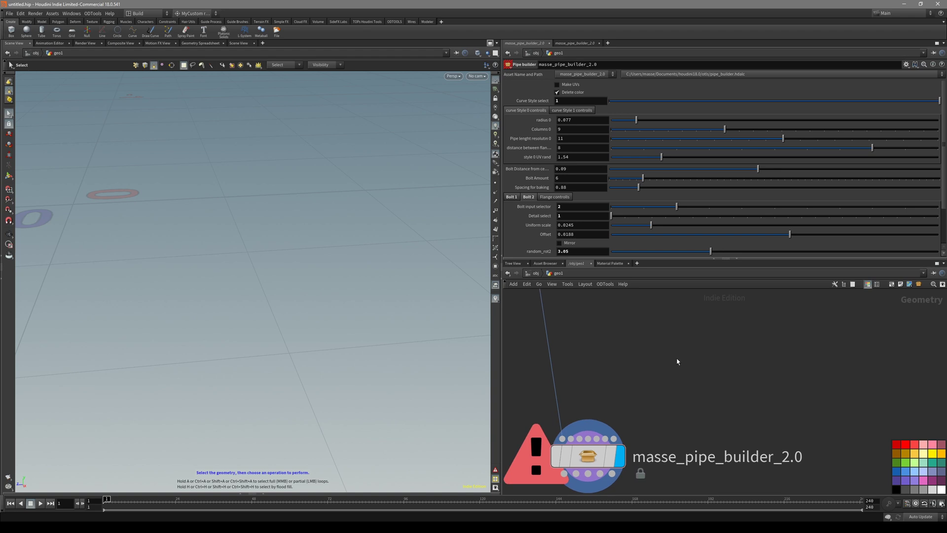
Add a Labs GoZ Import node above the pipe builder, reload its geometry and display it.
{"action": "key", "text": "Tab"}
{"action": "type", "text": "go"}
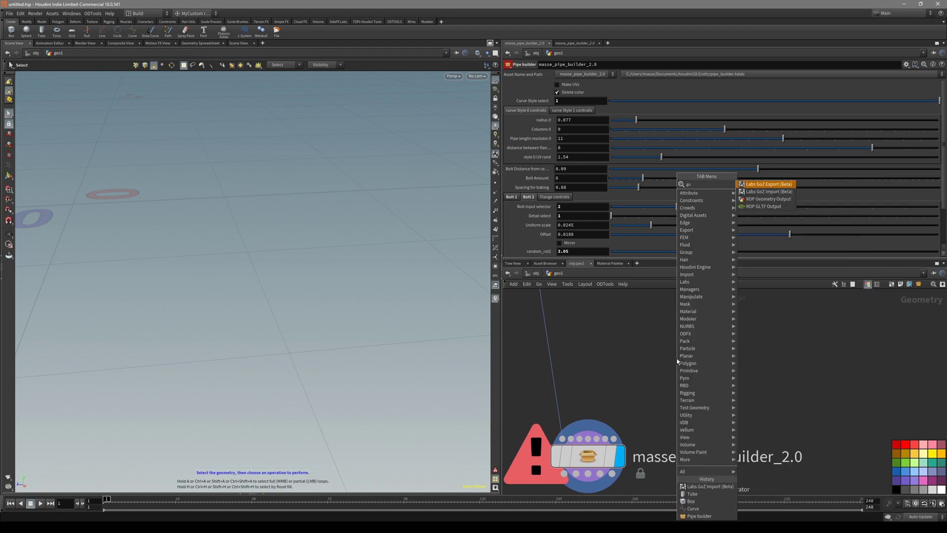
{"action": "type", "text": "z"}
{"action": "left_click", "coordinate": [769, 192]}
{"action": "left_click", "coordinate": [673, 348]}
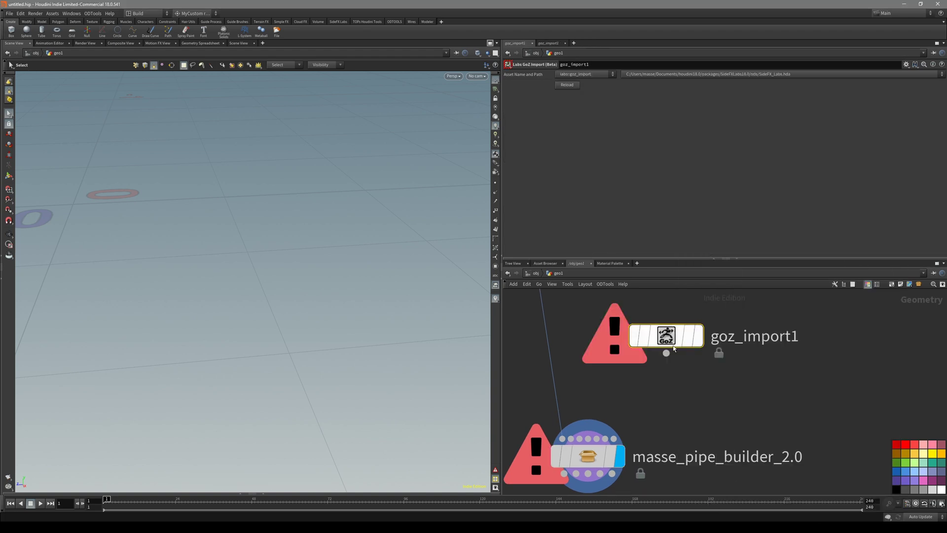
{"action": "left_click", "coordinate": [568, 85]}
{"action": "left_click_drag", "start_coordinate": [390, 170], "coordinate": [247, 276], "text": "alt"}
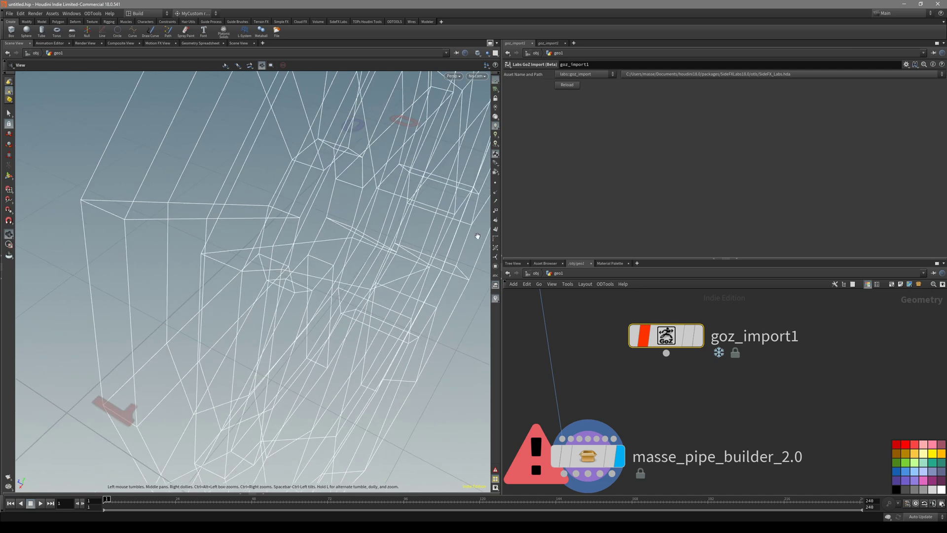
{"action": "left_click", "coordinate": [698, 335]}
Examine the imported GoZ meshes from several angles, selecting each of the two thin discs in turn.
{"action": "mouse_move", "coordinate": [391, 237]}
{"action": "left_mouse_down"}
{"action": "mouse_move", "coordinate": [302, 311]}
{"action": "mouse_move", "coordinate": [229, 342]}
{"action": "left_mouse_up"}
{"action": "key", "text": "s"}
{"action": "double_click", "coordinate": [325, 279]}
{"action": "double_click", "coordinate": [298, 339]}
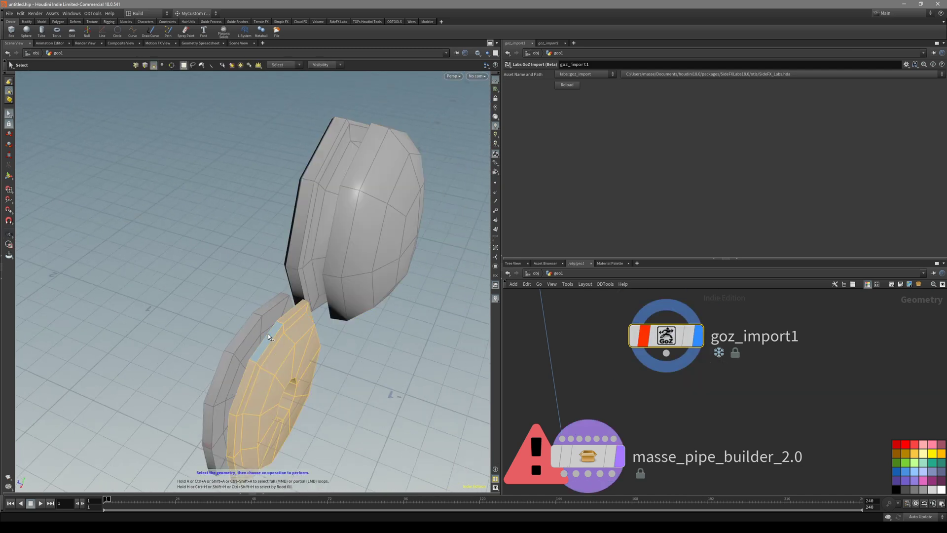
{"action": "key", "text": "Escape"}
{"action": "left_click_drag", "start_coordinate": [261, 331], "coordinate": [259, 352]}
{"action": "middle_click_drag", "start_coordinate": [260, 352], "coordinate": [291, 296], "text": "alt"}
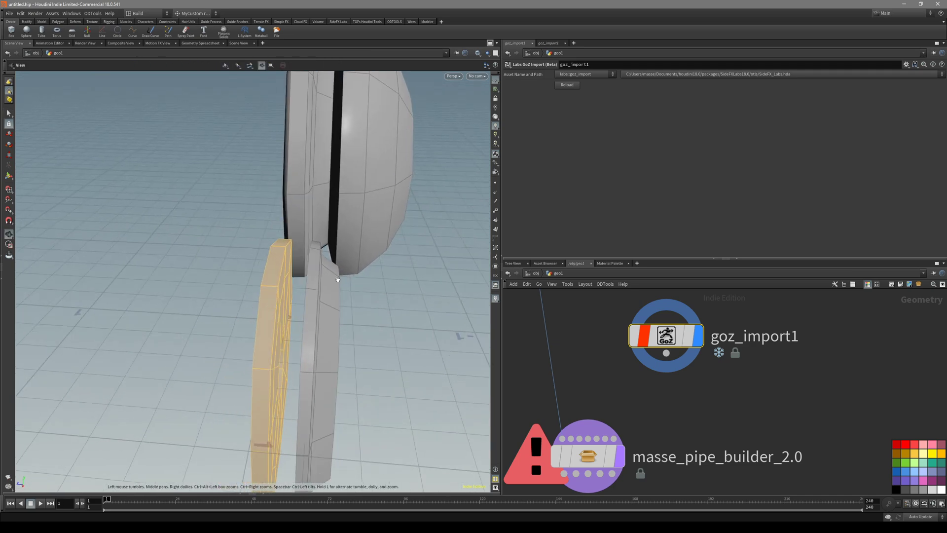
{"action": "left_click_drag", "start_coordinate": [291, 296], "coordinate": [310, 306], "text": "alt"}
{"action": "left_click", "coordinate": [315, 305]}
{"action": "double_click", "coordinate": [315, 305]}
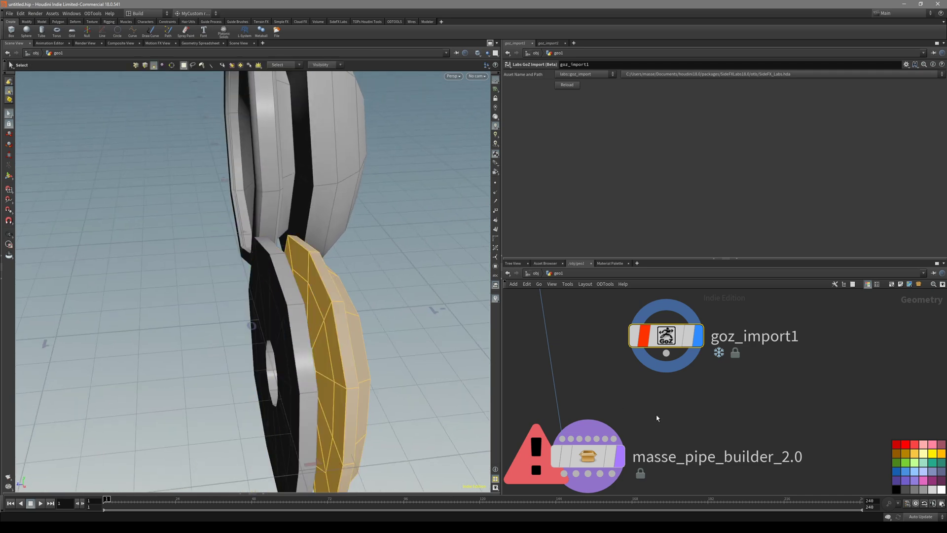
{"action": "middle_click_drag", "start_coordinate": [658, 416], "coordinate": [647, 391]}
{"action": "left_click_drag", "start_coordinate": [290, 346], "coordinate": [323, 314], "text": "alt"}
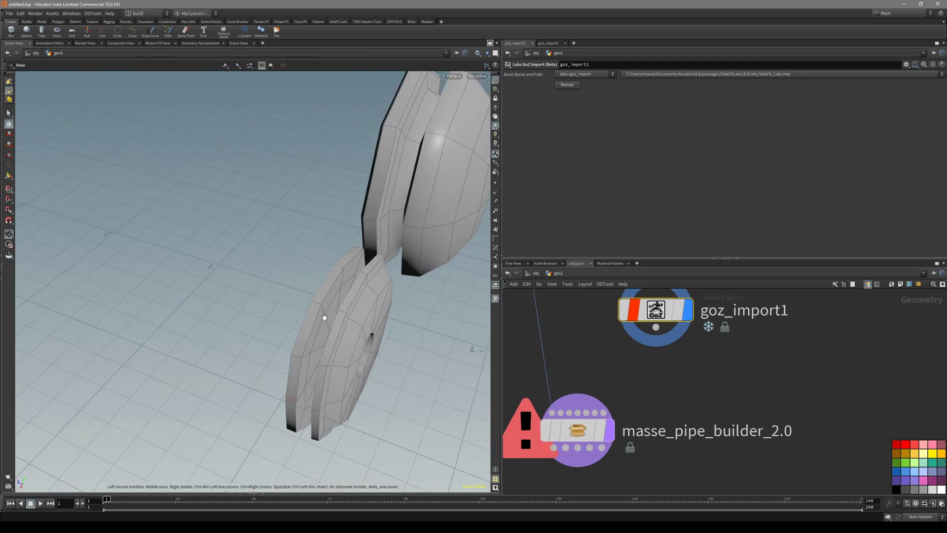
{"action": "key", "text": "s"}
{"action": "middle_click_drag", "start_coordinate": [424, 333], "coordinate": [414, 350], "text": "alt"}
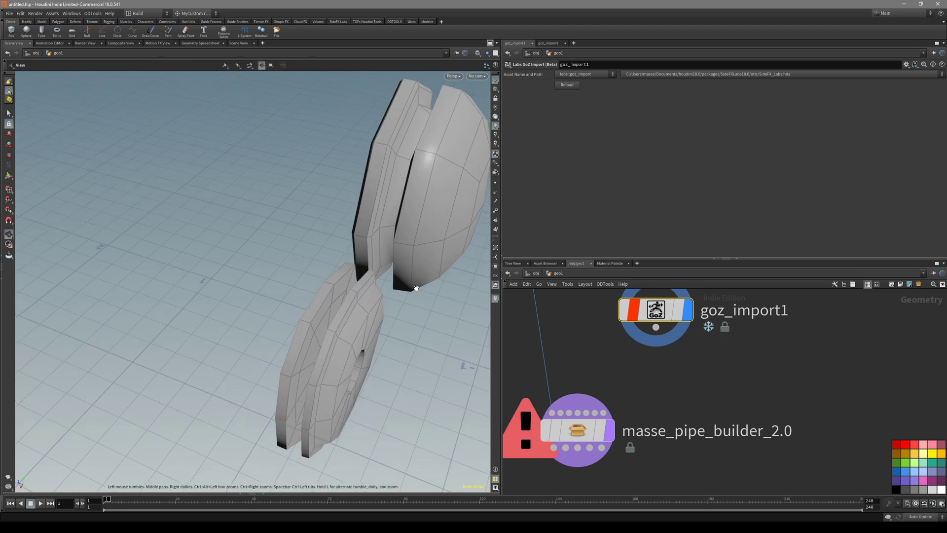
Wire goz_import1 into the pipe builder's two imported bolts inputs and display the pipe builder.
{"action": "scroll", "coordinate": [673, 367], "scroll_direction": "down", "scroll_amount": 4}
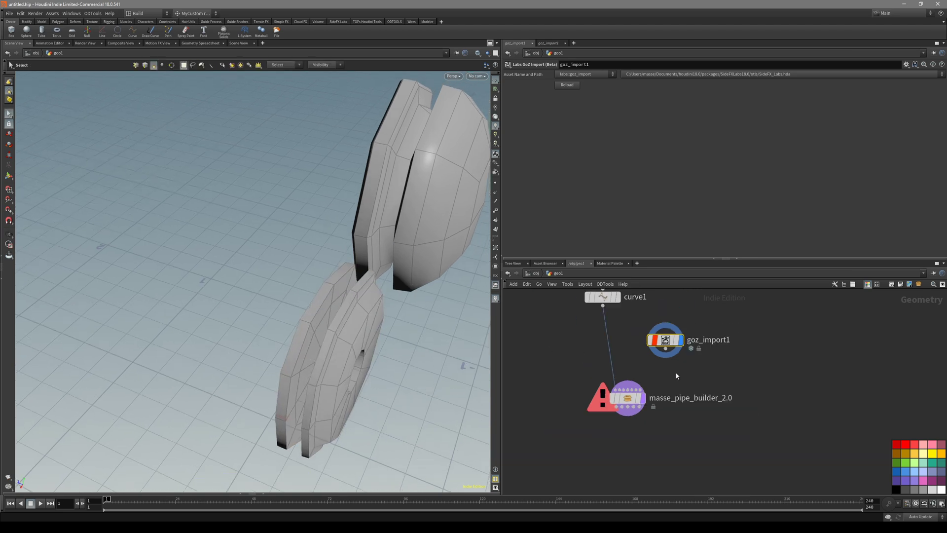
{"action": "left_click", "coordinate": [665, 349]}
{"action": "scroll", "coordinate": [645, 374], "scroll_direction": "up", "scroll_amount": 4}
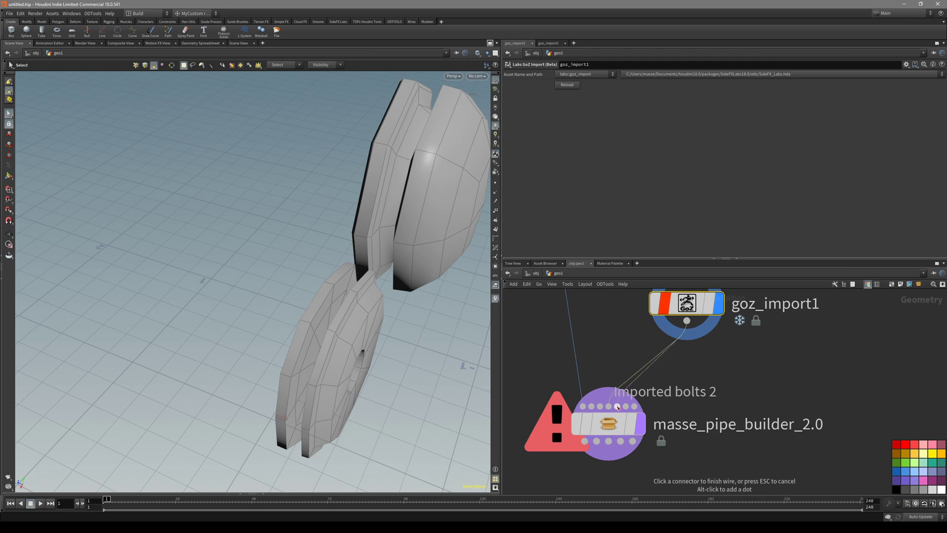
{"action": "left_click", "coordinate": [640, 424]}
{"action": "left_click_drag", "start_coordinate": [417, 397], "coordinate": [348, 381], "text": "alt"}
{"action": "scroll", "coordinate": [382, 345], "scroll_direction": "up", "scroll_amount": 6}
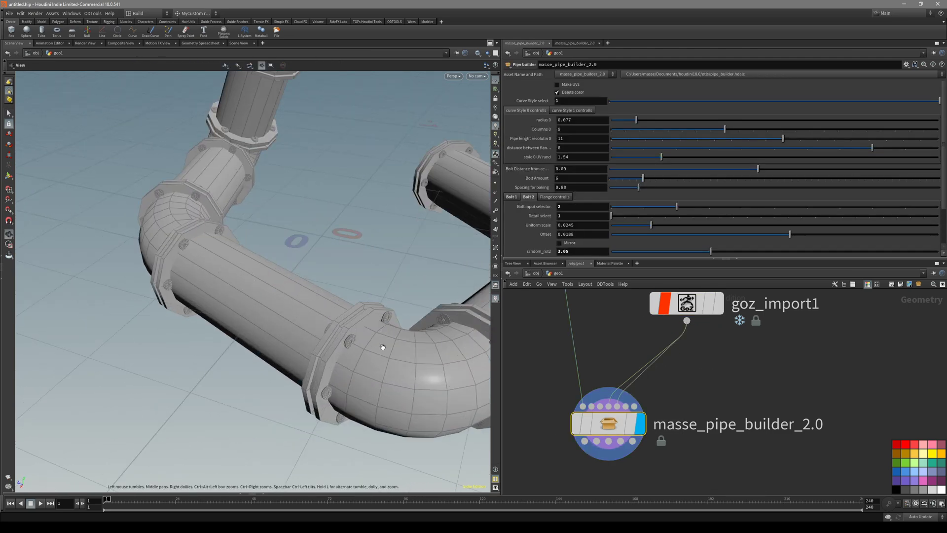
Set Bolt 2's input selector to 3, detail select to 2, uniform scale to 0.0294 and random_rot2 to 4.19.
{"action": "left_click_drag", "start_coordinate": [383, 345], "coordinate": [529, 242], "text": "alt"}
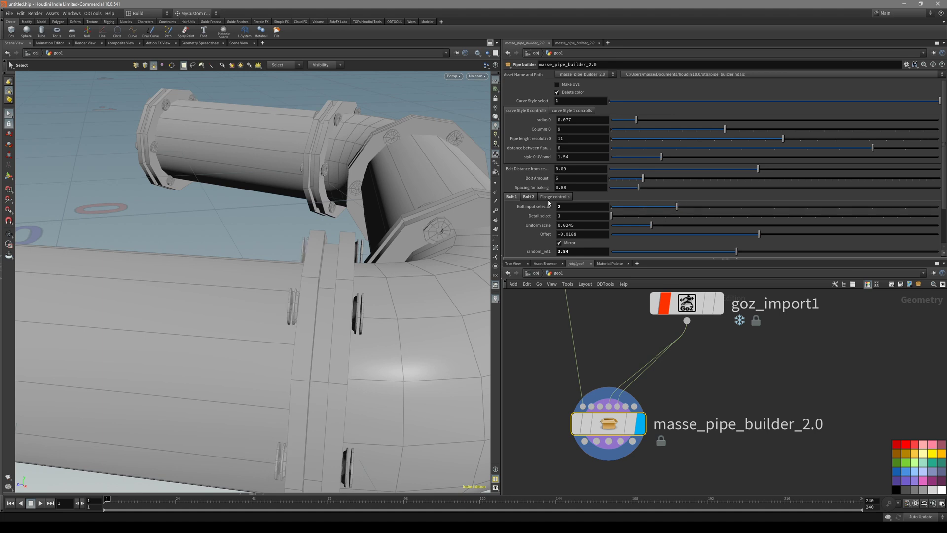
{"action": "left_click_drag", "start_coordinate": [425, 300], "coordinate": [365, 284], "text": "alt"}
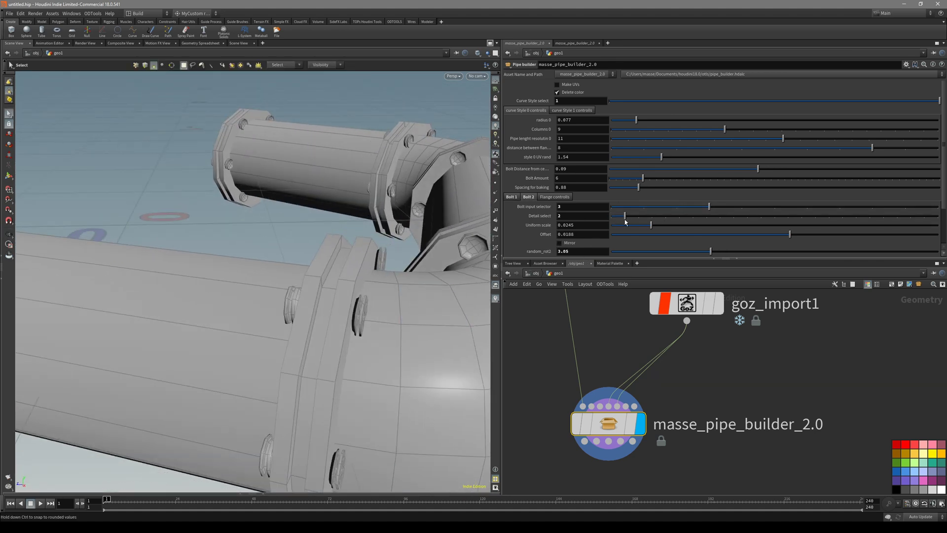
{"action": "left_click_drag", "start_coordinate": [222, 309], "coordinate": [321, 297], "text": "alt"}
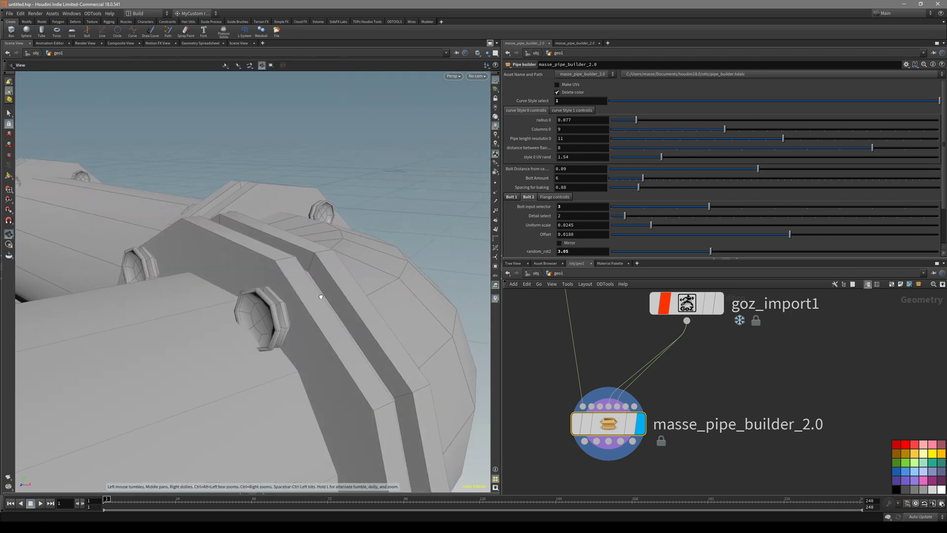
{"action": "mouse_move", "coordinate": [665, 230]}
{"action": "left_mouse_down"}
{"action": "mouse_move", "coordinate": [803, 235]}
{"action": "mouse_move", "coordinate": [661, 244]}
{"action": "left_mouse_up"}
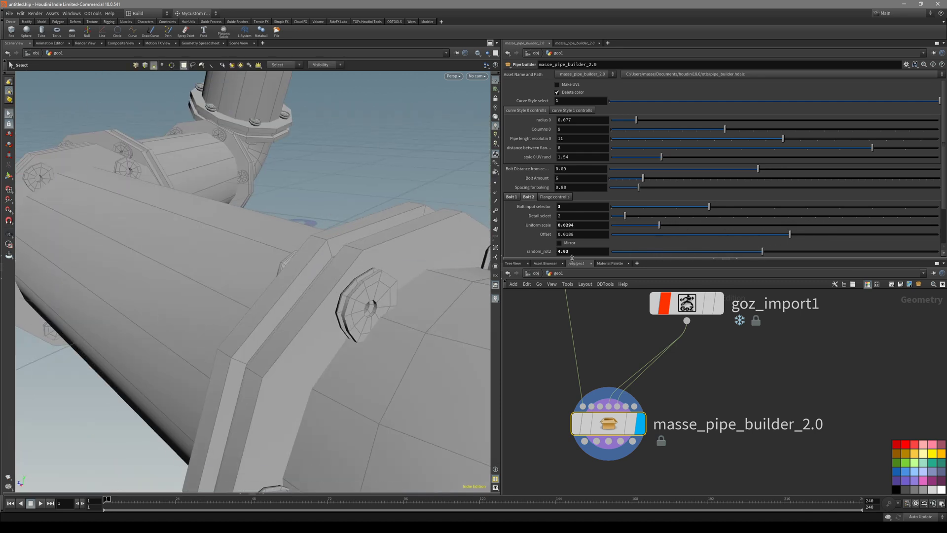
{"action": "left_click_drag", "start_coordinate": [710, 252], "coordinate": [748, 252]}
{"action": "scroll", "coordinate": [697, 220], "scroll_direction": "down", "scroll_amount": 4}
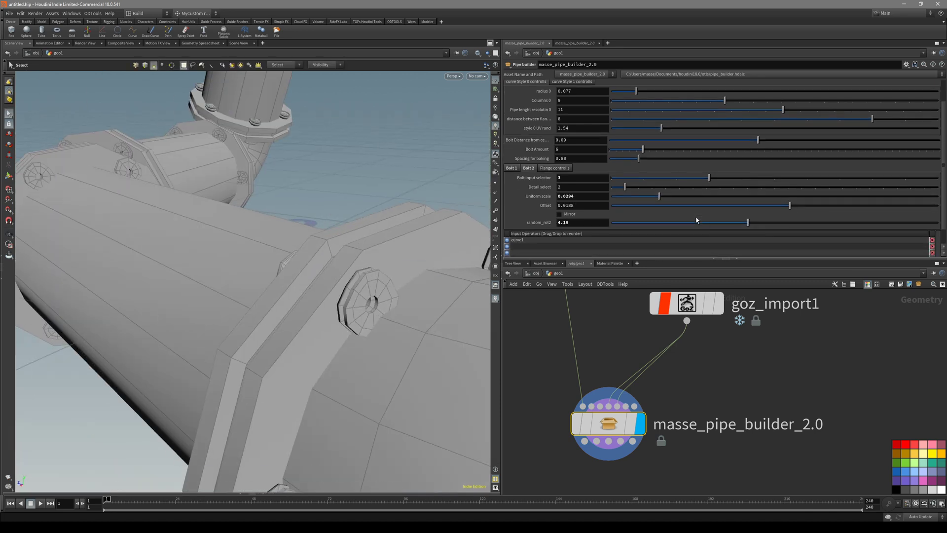
{"action": "left_click_drag", "start_coordinate": [378, 293], "coordinate": [437, 302], "text": "alt"}
Wire goz_import1 into the pipe builder's second input as the custom flange shape.
{"action": "middle_click_drag", "start_coordinate": [714, 384], "coordinate": [686, 400]}
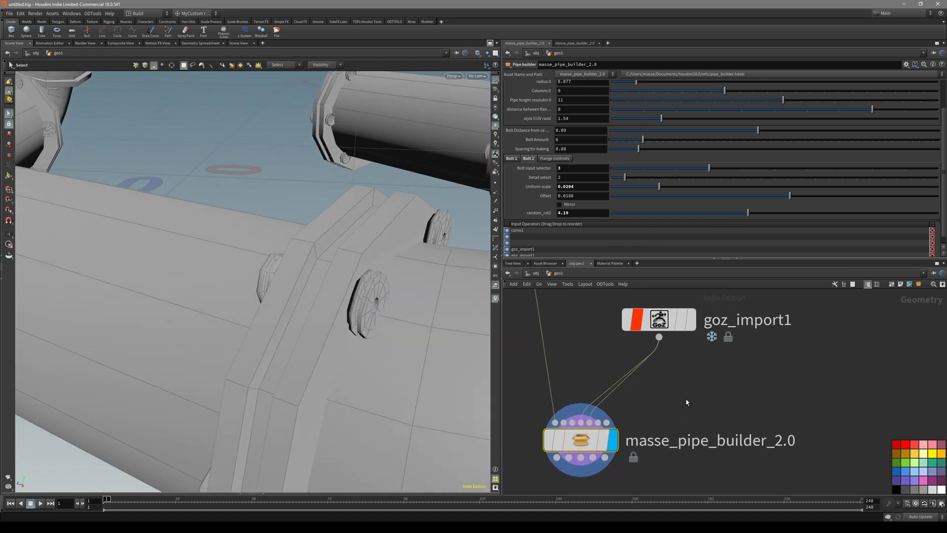
{"action": "scroll", "coordinate": [687, 401], "scroll_direction": "down", "scroll_amount": 2}
{"action": "left_click_drag", "start_coordinate": [326, 304], "coordinate": [379, 291], "text": "alt"}
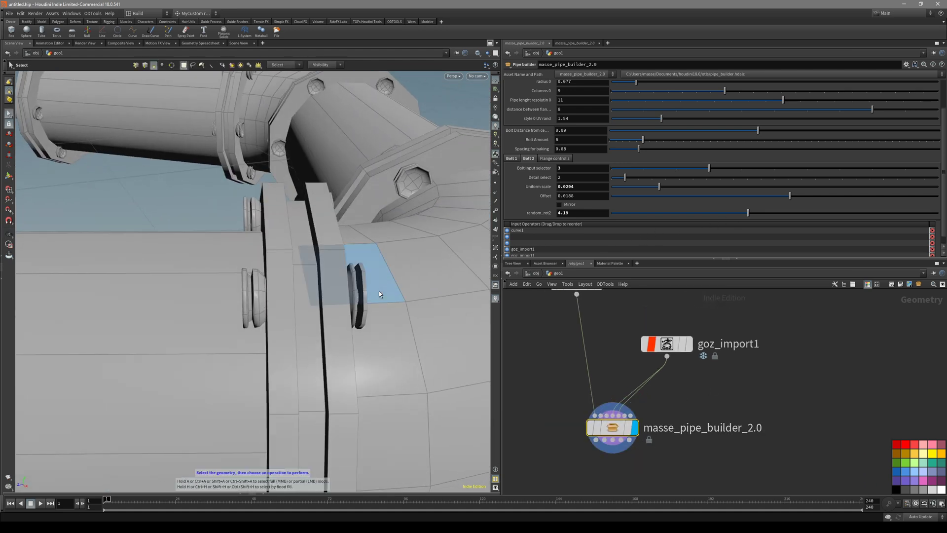
{"action": "scroll", "coordinate": [647, 374], "scroll_direction": "up", "scroll_amount": 2}
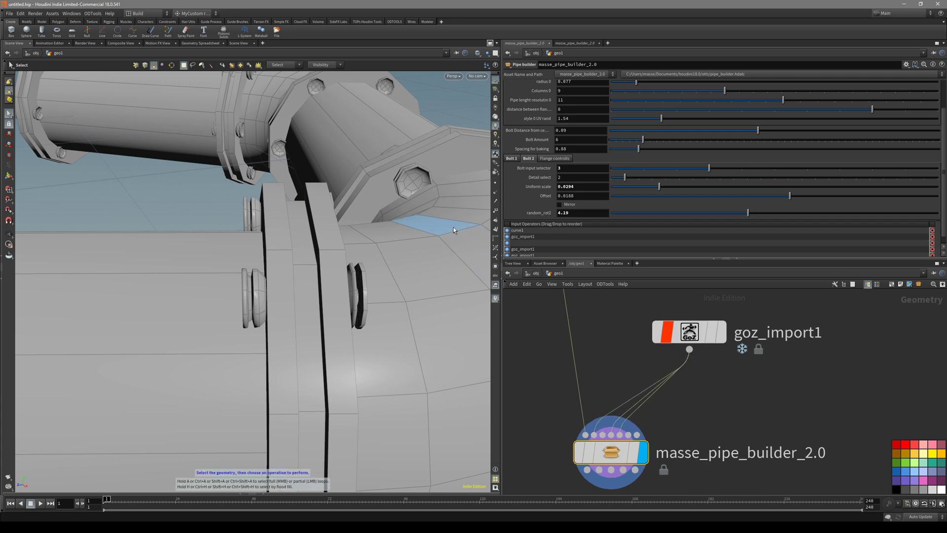
Set the flange input selector to 1 and its detail selector to 2, and inspect the replaced flanges.
{"action": "left_click", "coordinate": [552, 159]}
{"action": "left_click_drag", "start_coordinate": [612, 169], "coordinate": [647, 171]}
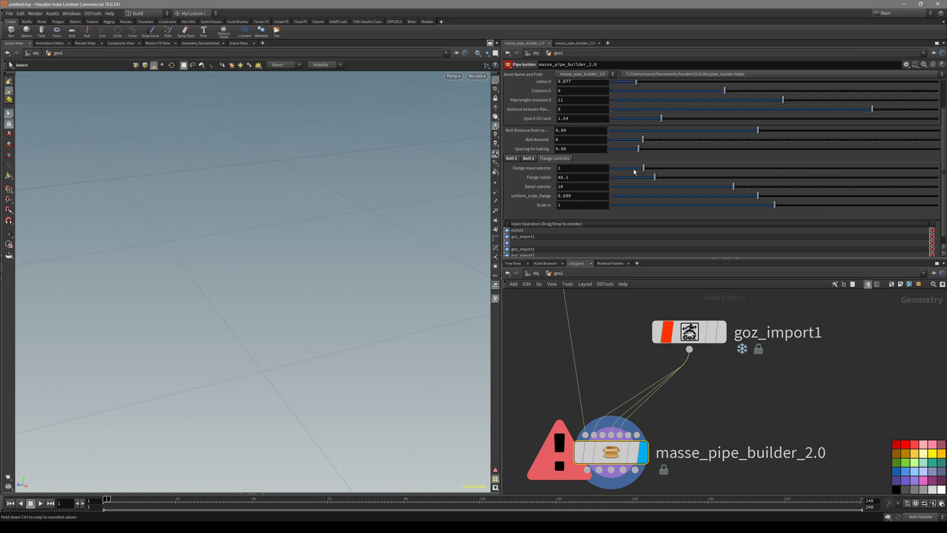
{"action": "left_click_drag", "start_coordinate": [630, 189], "coordinate": [612, 190]}
{"action": "left_click_drag", "start_coordinate": [414, 252], "coordinate": [340, 276], "text": "alt"}
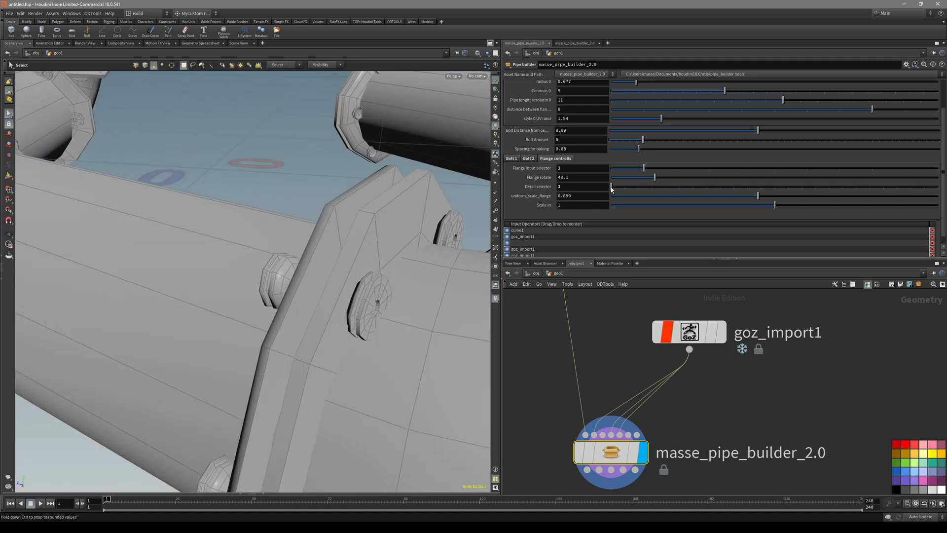
{"action": "mouse_move", "coordinate": [611, 190]}
{"action": "left_mouse_down"}
{"action": "mouse_move", "coordinate": [625, 190]}
{"action": "mouse_move", "coordinate": [613, 187]}
{"action": "mouse_move", "coordinate": [625, 189]}
{"action": "mouse_move", "coordinate": [626, 178]}
{"action": "mouse_move", "coordinate": [612, 179]}
{"action": "left_mouse_up"}
{"action": "left_click", "coordinate": [529, 158]}
{"action": "left_click", "coordinate": [512, 159]}
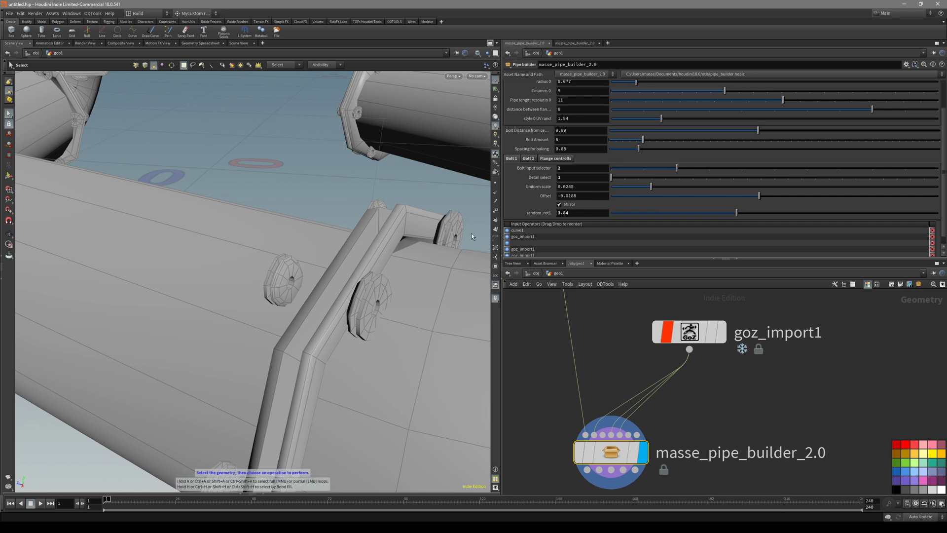
{"action": "left_click_drag", "start_coordinate": [471, 233], "coordinate": [345, 340], "text": "alt"}
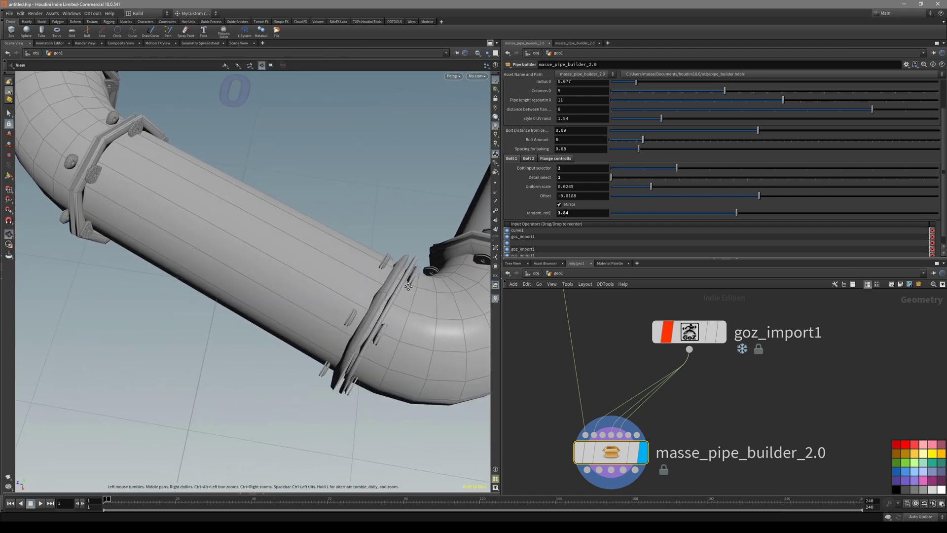
{"action": "middle_click_drag", "start_coordinate": [346, 340], "coordinate": [267, 353], "text": "alt"}
Cut all the wires running from goz_import1 to the pipe builder.
{"action": "scroll", "coordinate": [659, 423], "scroll_direction": "down", "scroll_amount": 3}
{"action": "key", "text": "y"}
{"action": "left_click_drag", "start_coordinate": [682, 418], "coordinate": [634, 391]}
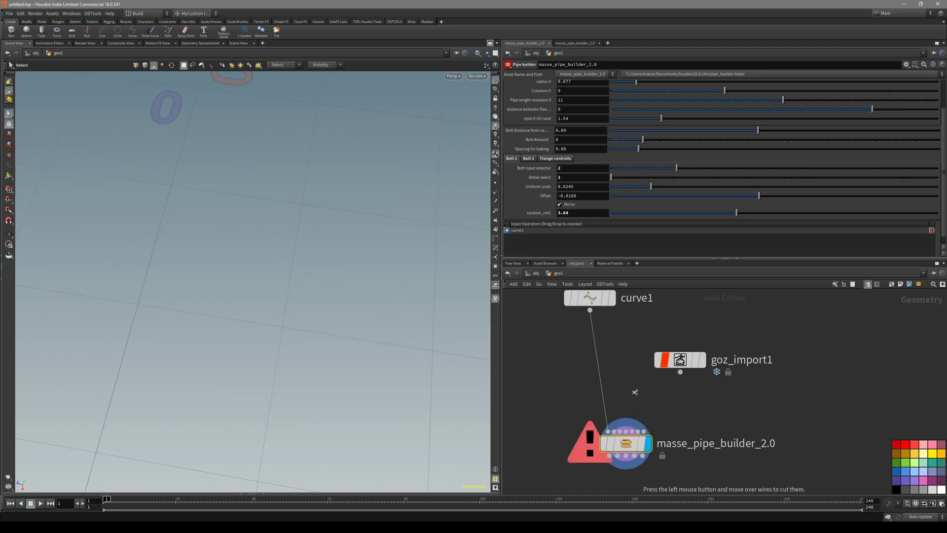
{"action": "middle_click_drag", "start_coordinate": [665, 415], "coordinate": [661, 391]}
{"action": "left_click_drag", "start_coordinate": [661, 391], "coordinate": [609, 448]}
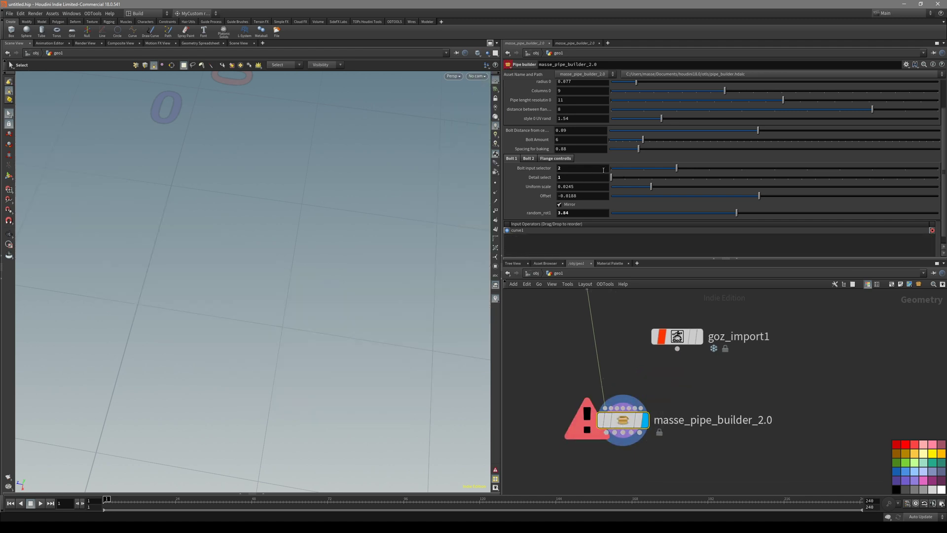
Set the flange input selector to 0 and Bolt 2's input selector and detail select to 1.
{"action": "left_click", "coordinate": [559, 160]}
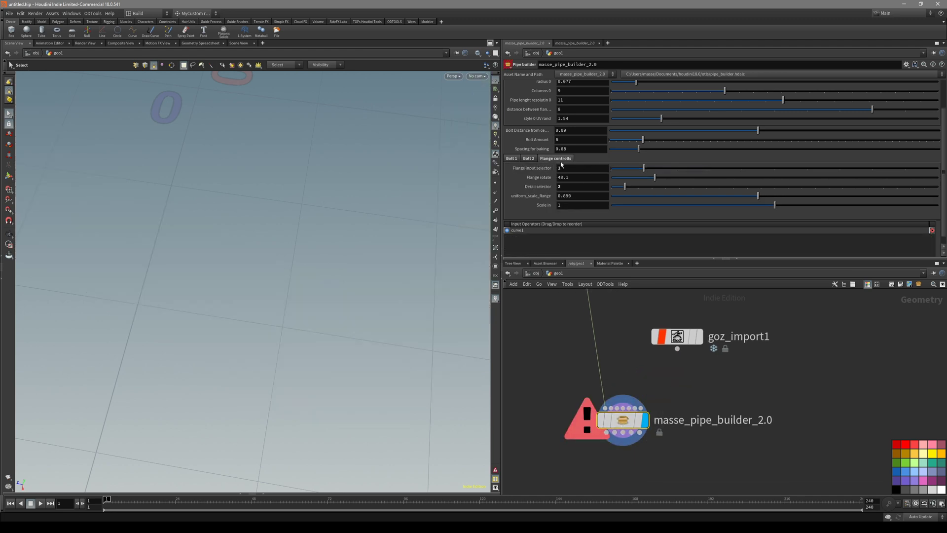
{"action": "left_click", "coordinate": [615, 168]}
{"action": "left_click_drag", "start_coordinate": [319, 330], "coordinate": [348, 297], "text": "alt"}
{"action": "left_click_drag", "start_coordinate": [279, 349], "coordinate": [320, 320], "text": "alt"}
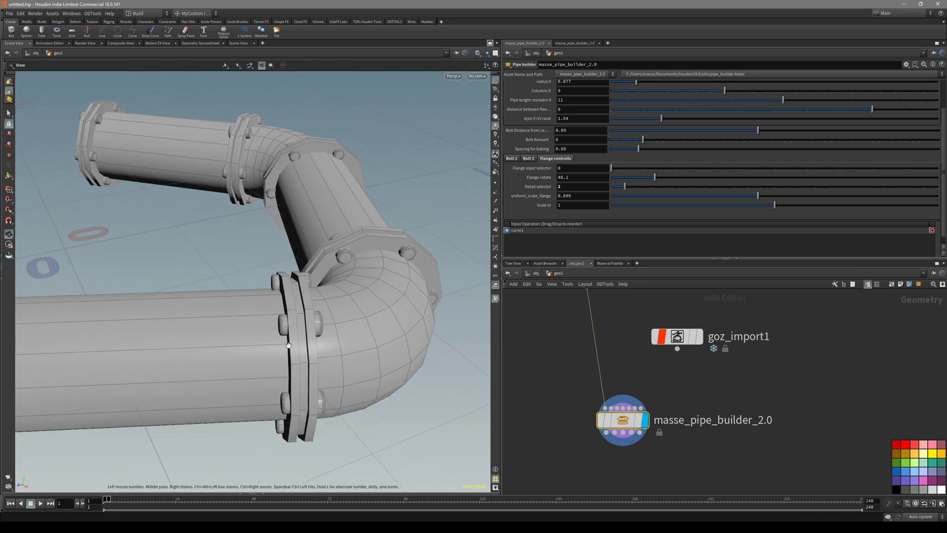
{"action": "left_click", "coordinate": [532, 161]}
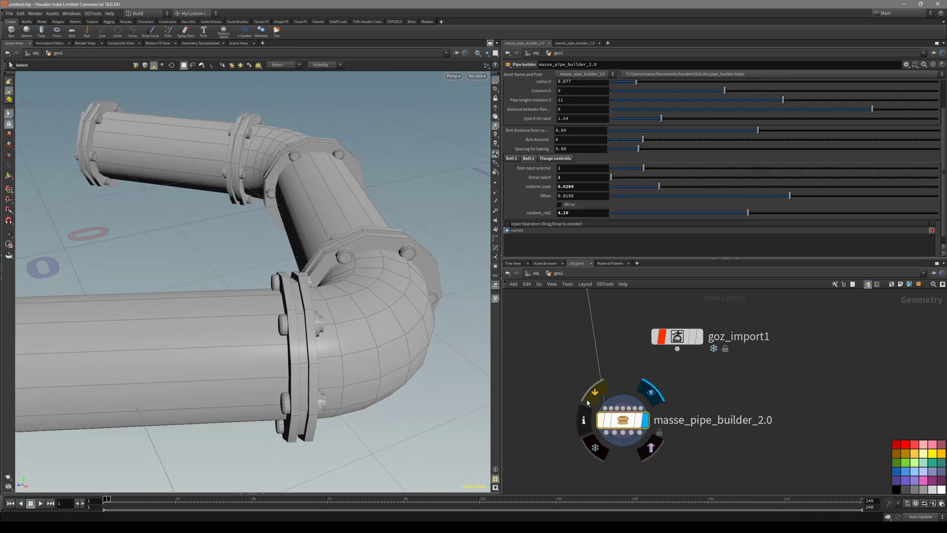
Examine the pipe's UV layout in the UV view, and return to the perspective view to inspect the whole pipe.
{"action": "key", "text": "space+5"}
{"action": "right_click_drag", "start_coordinate": [293, 275], "coordinate": [376, 243], "text": "alt"}
{"action": "middle_click_drag", "start_coordinate": [376, 244], "coordinate": [362, 303], "text": "alt"}
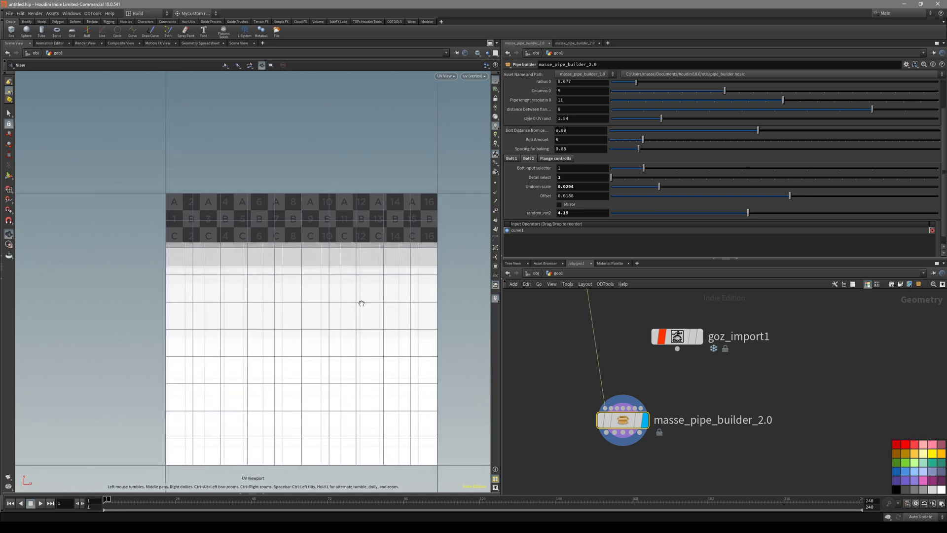
{"action": "key", "text": "space+1"}
{"action": "left_click_drag", "start_coordinate": [373, 289], "coordinate": [330, 309], "text": "alt"}
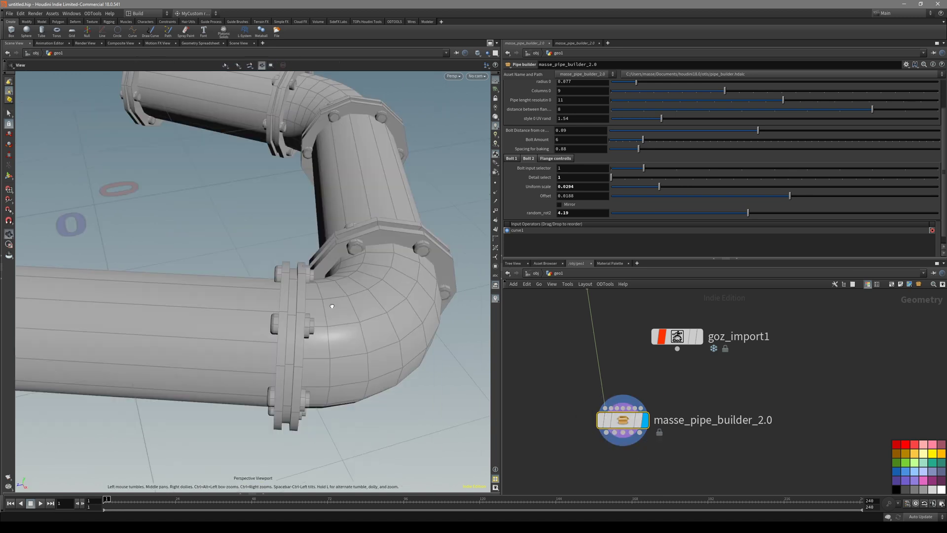
{"action": "right_click_drag", "start_coordinate": [330, 309], "coordinate": [292, 281], "text": "alt"}
{"action": "left_click_drag", "start_coordinate": [292, 281], "coordinate": [330, 259], "text": "alt"}
{"action": "middle_click_drag", "start_coordinate": [330, 259], "coordinate": [364, 319], "text": "alt"}
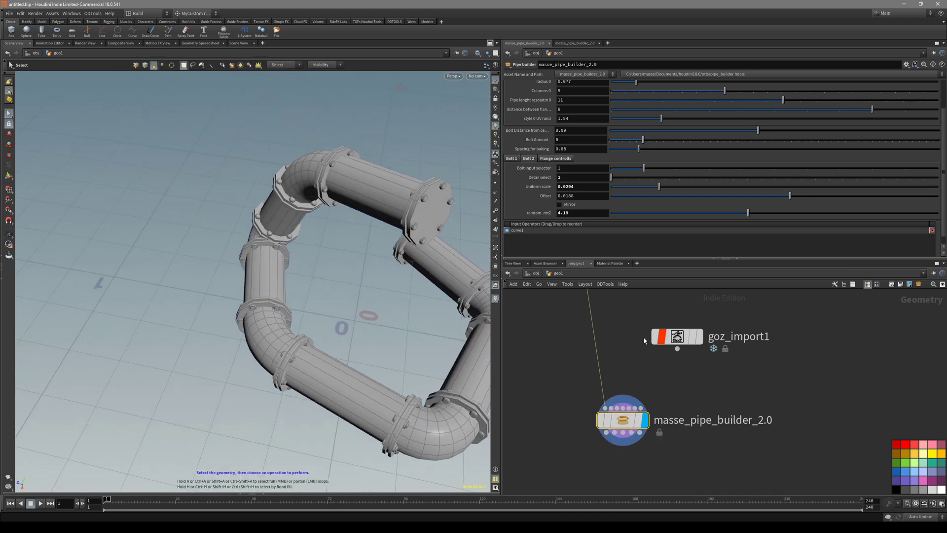
Select curve1 and move its end point outward to lengthen the last straight pipe section.
{"action": "scroll", "coordinate": [644, 337], "scroll_direction": "down", "scroll_amount": 2}
{"action": "middle_click_drag", "start_coordinate": [644, 337], "coordinate": [630, 388]}
{"action": "left_click_drag", "start_coordinate": [622, 370], "coordinate": [585, 342]}
{"action": "left_click_drag", "start_coordinate": [340, 302], "coordinate": [472, 198], "text": "alt"}
{"action": "middle_click_drag", "start_coordinate": [467, 193], "coordinate": [419, 203], "text": "alt"}
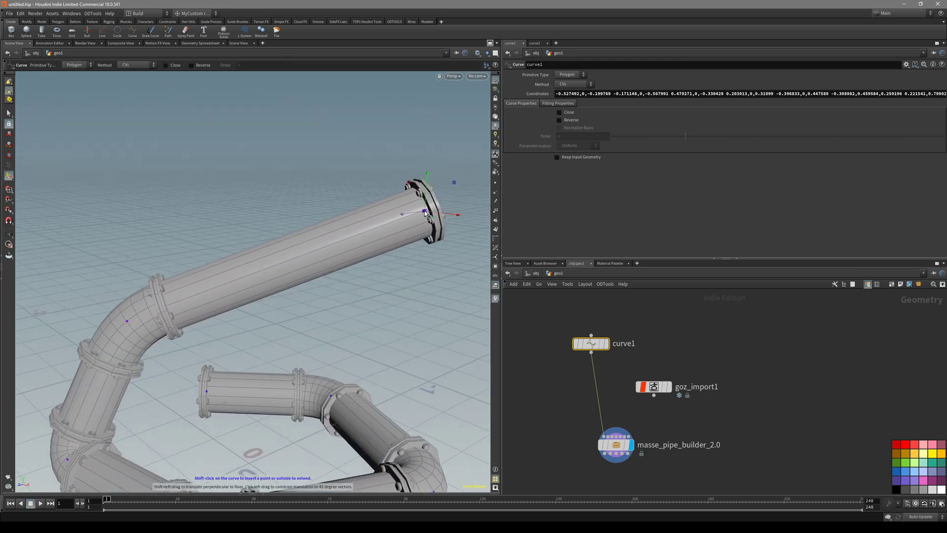
{"action": "left_click_drag", "start_coordinate": [425, 213], "coordinate": [471, 186]}
Examine the lengthened pipe's UV layout in the UV view.
{"action": "key", "text": "space+5"}
{"action": "right_click_drag", "start_coordinate": [350, 300], "coordinate": [252, 300], "text": "alt"}
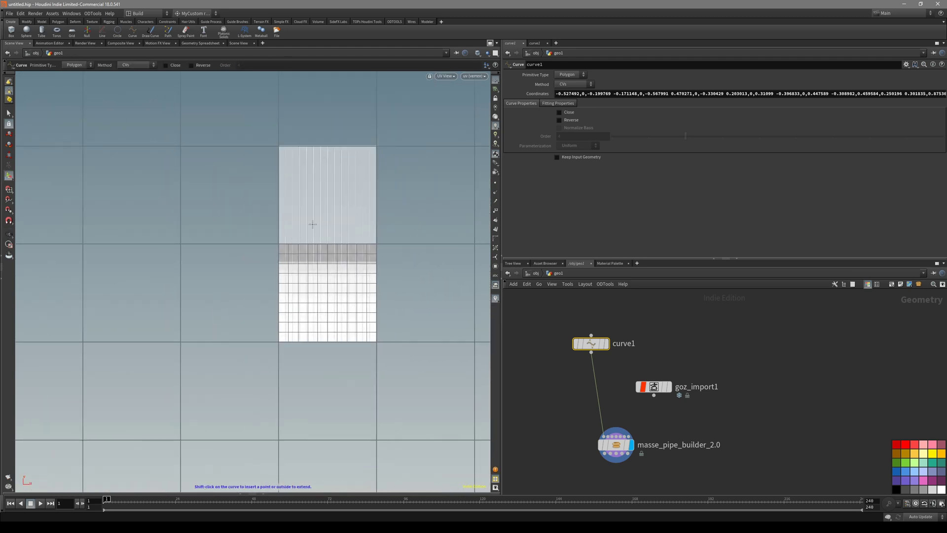
{"action": "scroll", "coordinate": [308, 298], "scroll_direction": "up", "scroll_amount": 4}
{"action": "scroll", "coordinate": [309, 329], "scroll_direction": "up", "scroll_amount": 2}
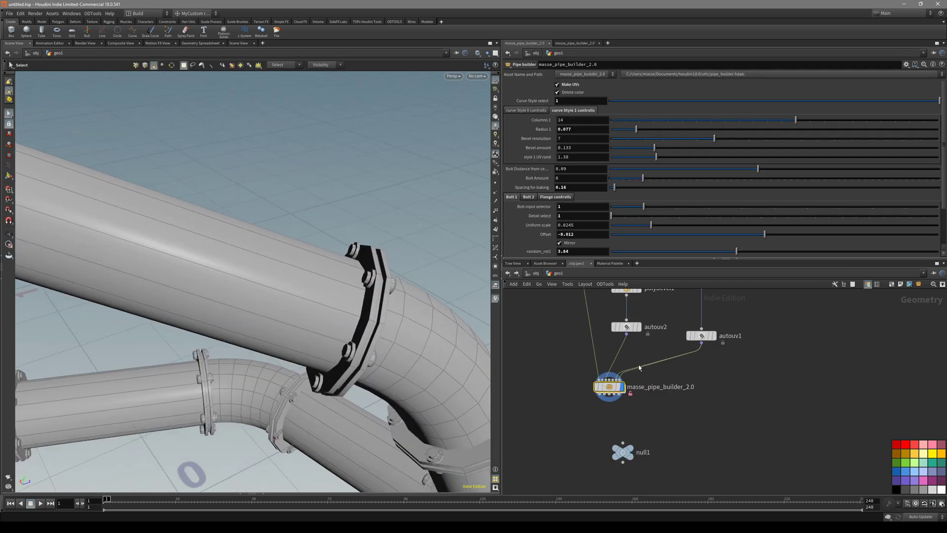
{"action": "scroll", "coordinate": [683, 400], "scroll_direction": "up", "scroll_amount": 2}
{"action": "middle_click_drag", "start_coordinate": [685, 399], "coordinate": [673, 384]}
{"action": "scroll", "coordinate": [666, 392], "scroll_direction": "down", "scroll_amount": 2}
{"action": "scroll", "coordinate": [634, 389], "scroll_direction": "up", "scroll_amount": 2}
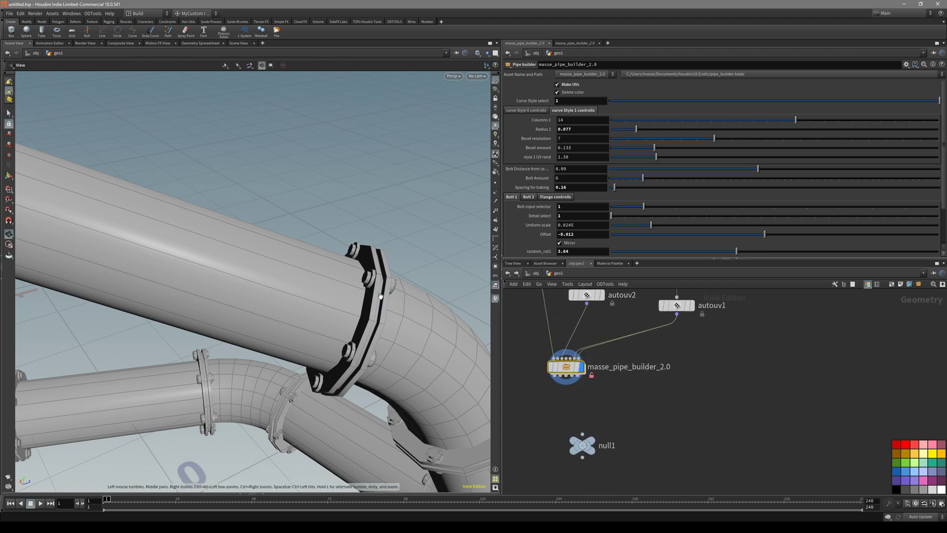
Examine the flange joint up close and the UV islands of its bolts and flanges in the UV view.
{"action": "left_click_drag", "start_coordinate": [424, 316], "coordinate": [323, 282], "text": "alt"}
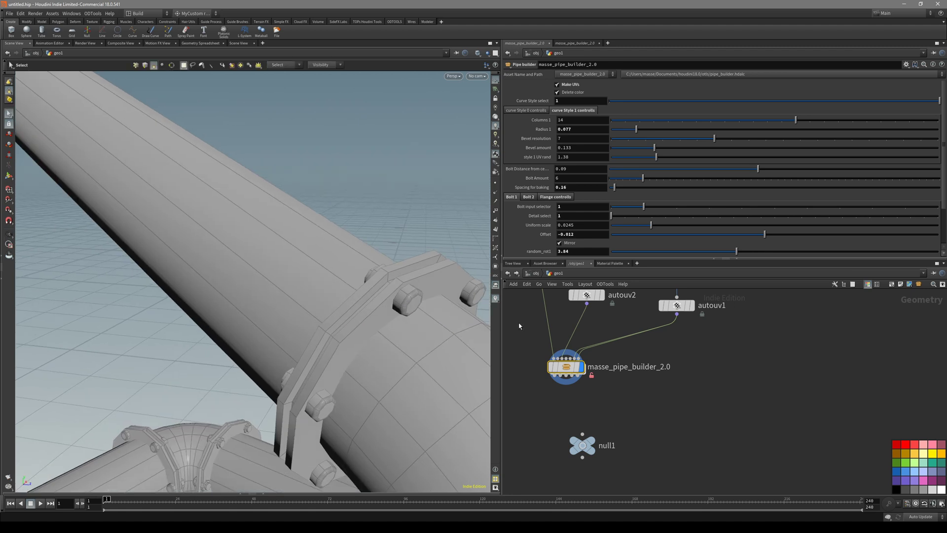
{"action": "middle_click_drag", "start_coordinate": [528, 343], "coordinate": [579, 426]}
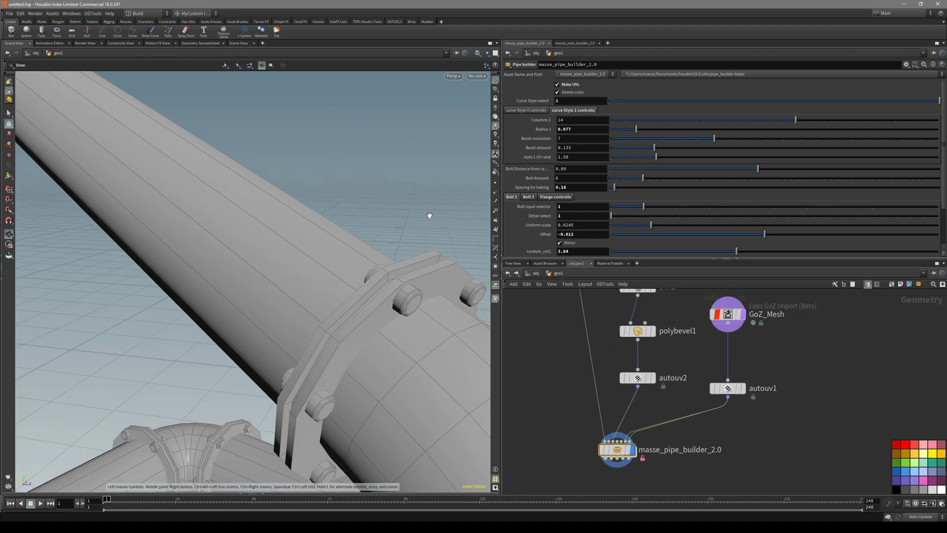
{"action": "key", "text": "space+5"}
{"action": "key", "text": "s"}
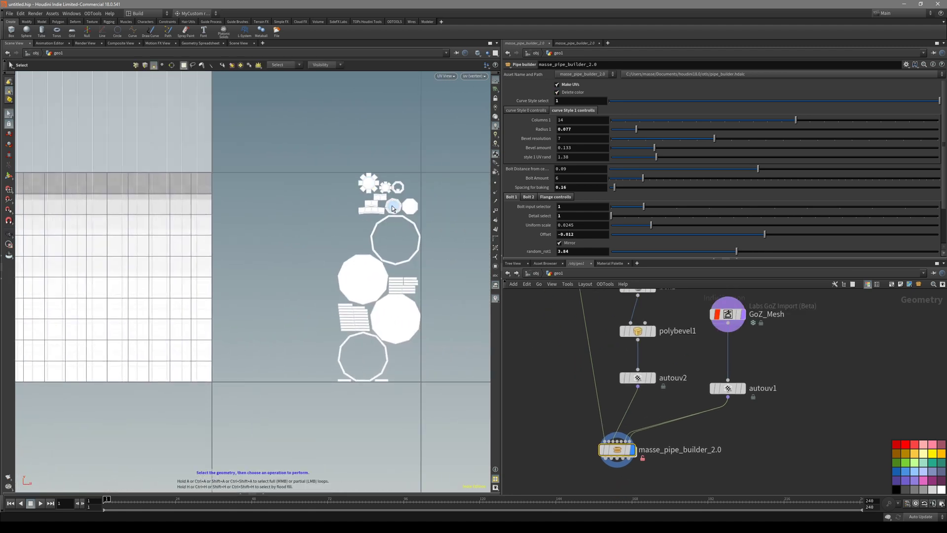
{"action": "middle_click_drag", "start_coordinate": [383, 315], "coordinate": [366, 301], "text": "alt"}
{"action": "right_click_drag", "start_coordinate": [356, 301], "coordinate": [438, 296], "text": "alt"}
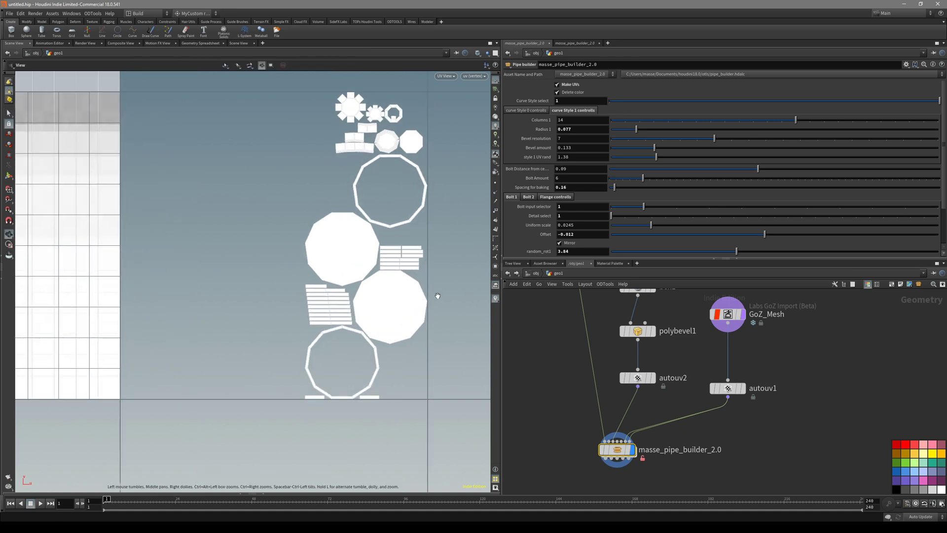
{"action": "middle_click_drag", "start_coordinate": [367, 207], "coordinate": [364, 267], "text": "alt"}
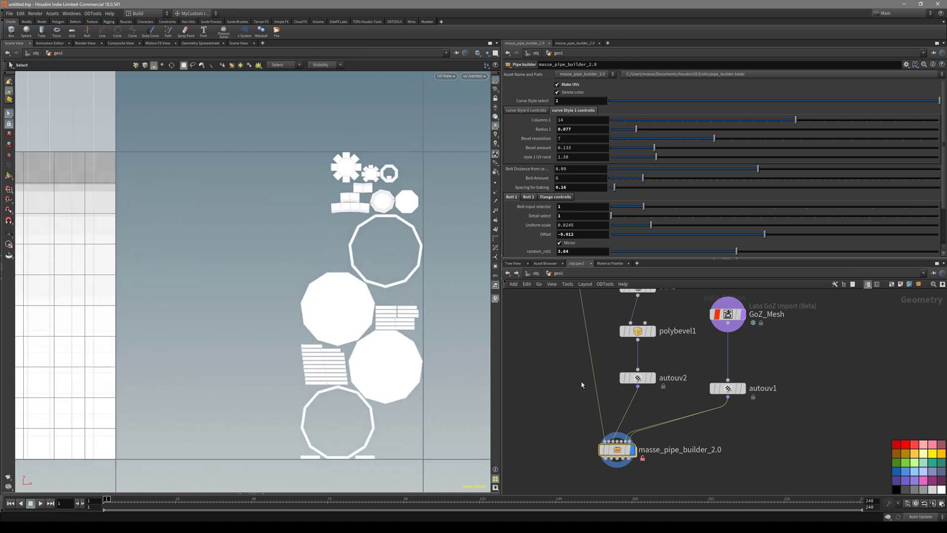
{"action": "scroll", "coordinate": [656, 412], "scroll_direction": "down", "scroll_amount": 2}
{"action": "middle_click_drag", "start_coordinate": [703, 377], "coordinate": [676, 389]}
{"action": "scroll", "coordinate": [675, 389], "scroll_direction": "up", "scroll_amount": 1}
{"action": "scroll", "coordinate": [676, 388], "scroll_direction": "up", "scroll_amount": 2}
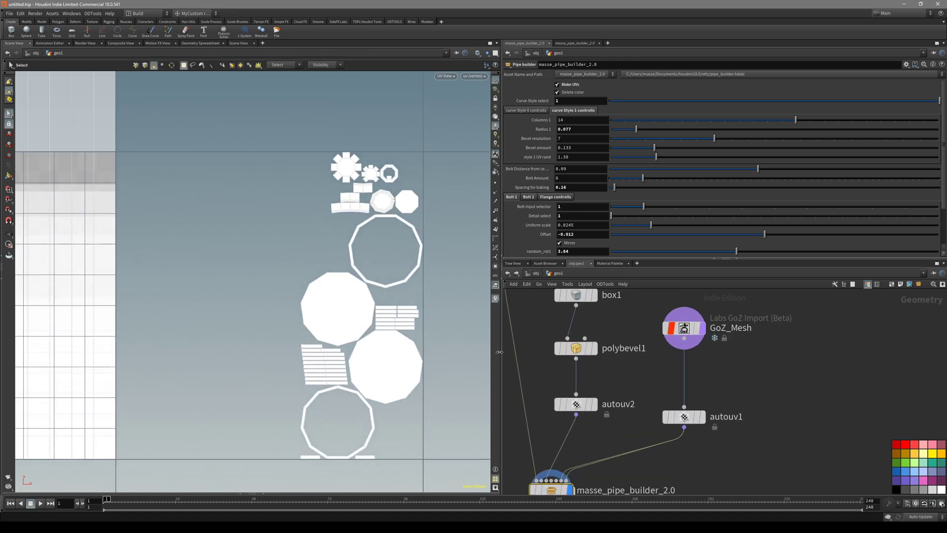
Return to the perspective view and turn off Make UVs on masse_pipe_builder_2.0.
{"action": "key", "text": "space+1"}
{"action": "left_click_drag", "start_coordinate": [379, 346], "coordinate": [420, 281], "text": "alt"}
{"action": "middle_click_drag", "start_coordinate": [596, 399], "coordinate": [601, 387]}
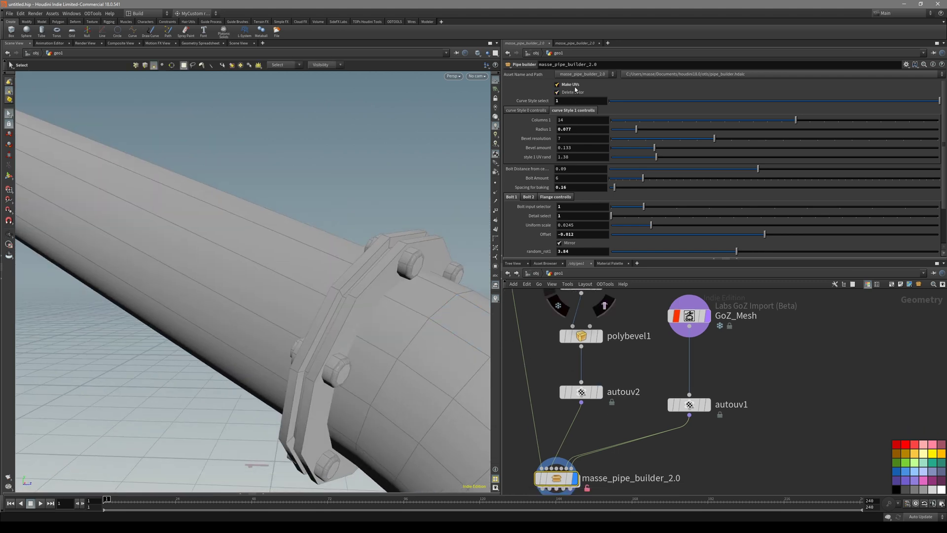
{"action": "middle_click_drag", "start_coordinate": [415, 293], "coordinate": [414, 253], "text": "alt"}
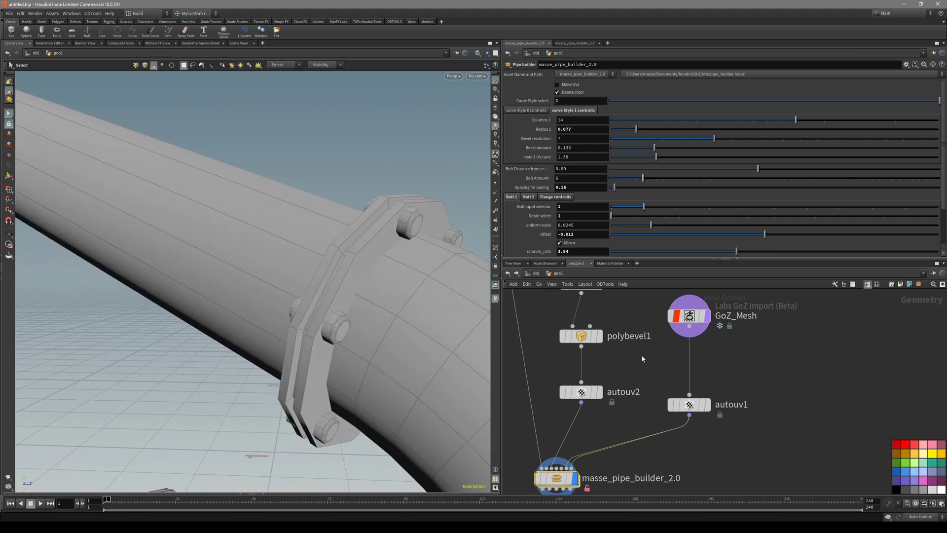
{"action": "scroll", "coordinate": [641, 360], "scroll_direction": "down", "scroll_amount": 2}
{"action": "middle_click_drag", "start_coordinate": [640, 367], "coordinate": [653, 349]}
{"action": "scroll", "coordinate": [654, 350], "scroll_direction": "up", "scroll_amount": 2}
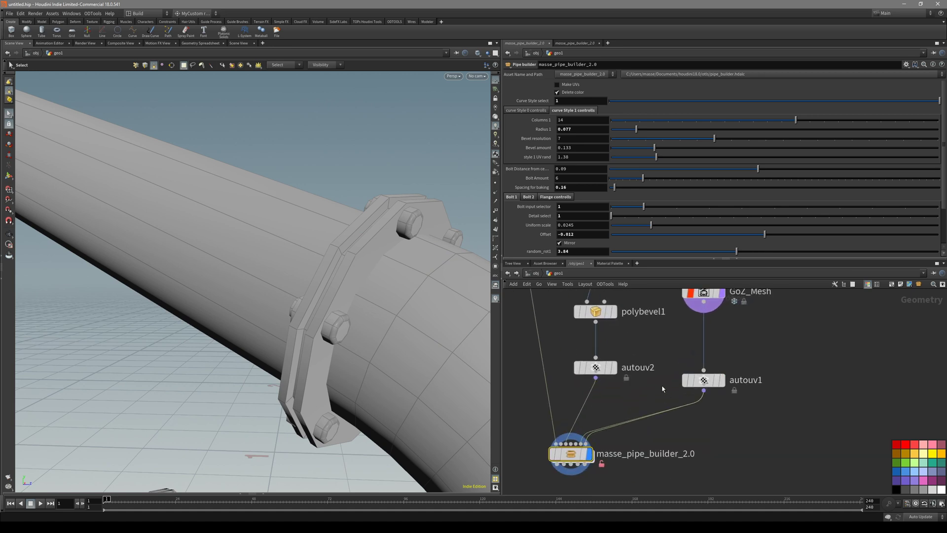
Display the autouv2 node to check the custom flange shape feeding the pipe builder.
{"action": "middle_click_drag", "start_coordinate": [659, 388], "coordinate": [623, 415]}
{"action": "middle_click_drag", "start_coordinate": [623, 366], "coordinate": [653, 370]}
{"action": "scroll", "coordinate": [657, 396], "scroll_direction": "down", "scroll_amount": 1}
{"action": "left_click", "coordinate": [606, 391]}
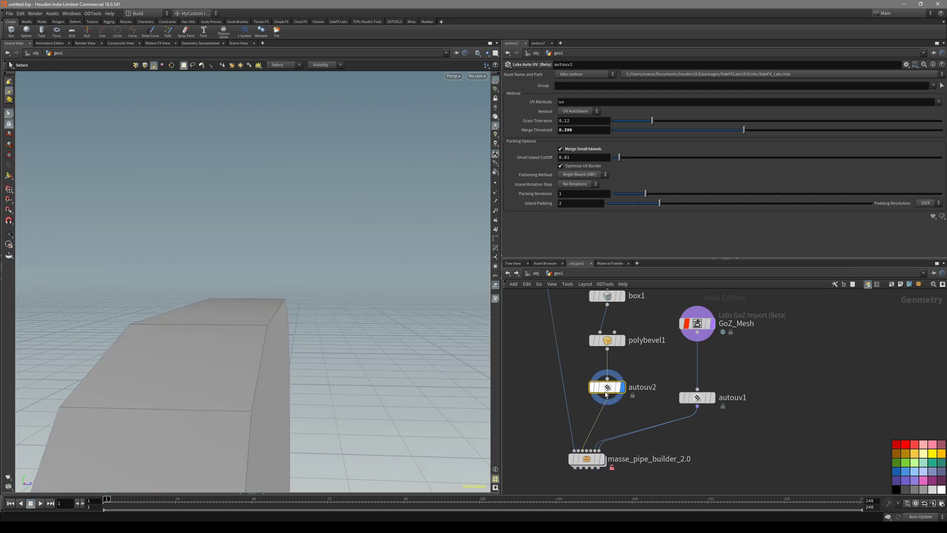
{"action": "middle_click_drag", "start_coordinate": [632, 412], "coordinate": [658, 366]}
Display masse_pipe_builder_2.0 again and set Bolt 1's input selector to 2.
{"action": "left_click", "coordinate": [611, 419]}
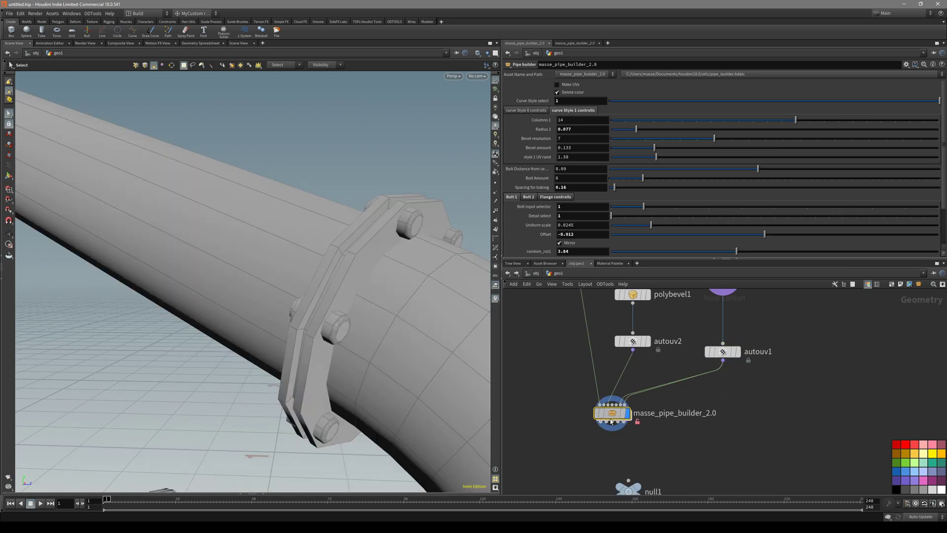
{"action": "mouse_move", "coordinate": [611, 421]}
{"action": "left_mouse_down"}
{"action": "mouse_move", "coordinate": [625, 431]}
{"action": "mouse_move", "coordinate": [616, 435]}
{"action": "left_mouse_up"}
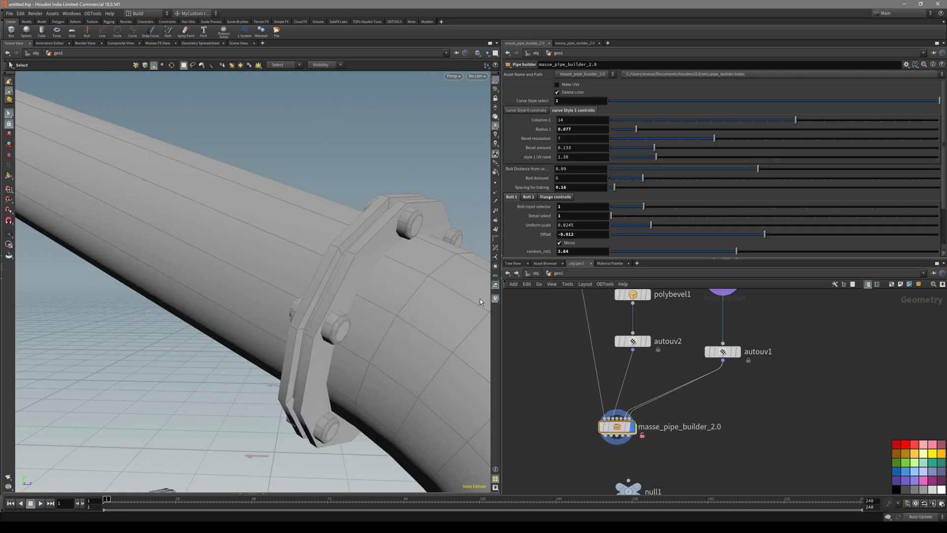
{"action": "left_click_drag", "start_coordinate": [644, 206], "coordinate": [692, 212]}
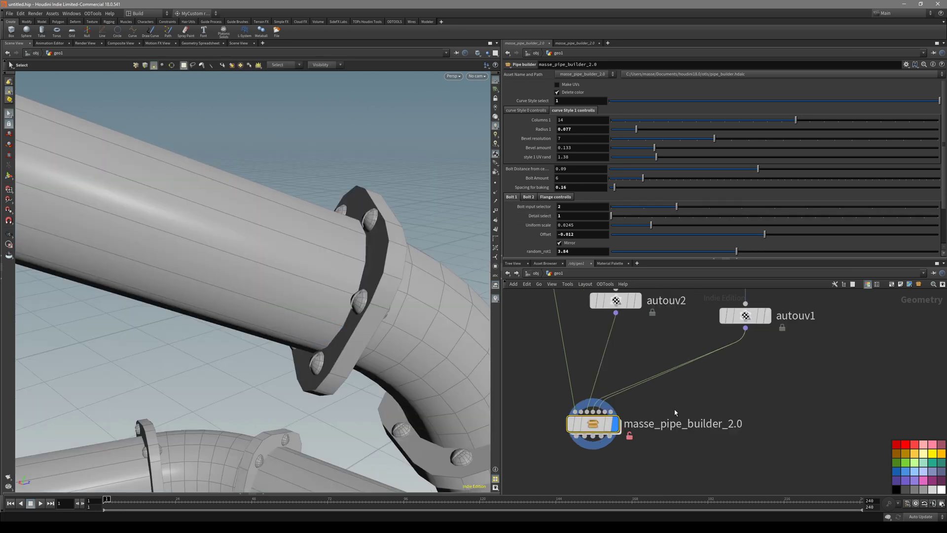
{"action": "scroll", "coordinate": [716, 375], "scroll_direction": "down", "scroll_amount": 3}
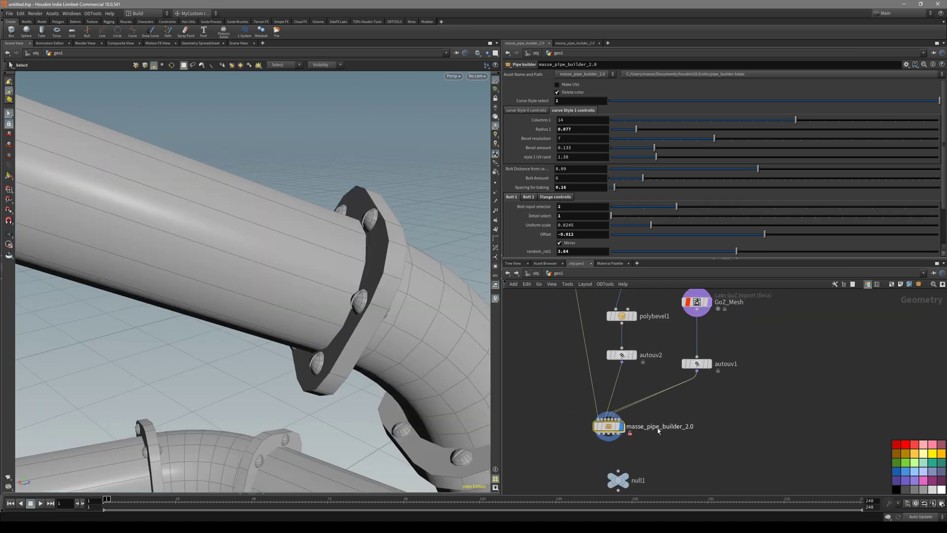
{"action": "scroll", "coordinate": [715, 375], "scroll_direction": "up", "scroll_amount": 3}
Examine the UV layouts of autouv1 and autouv2, and return to the pipe builder in the perspective view.
{"action": "left_click", "coordinate": [721, 344]}
{"action": "key", "text": "space+5"}
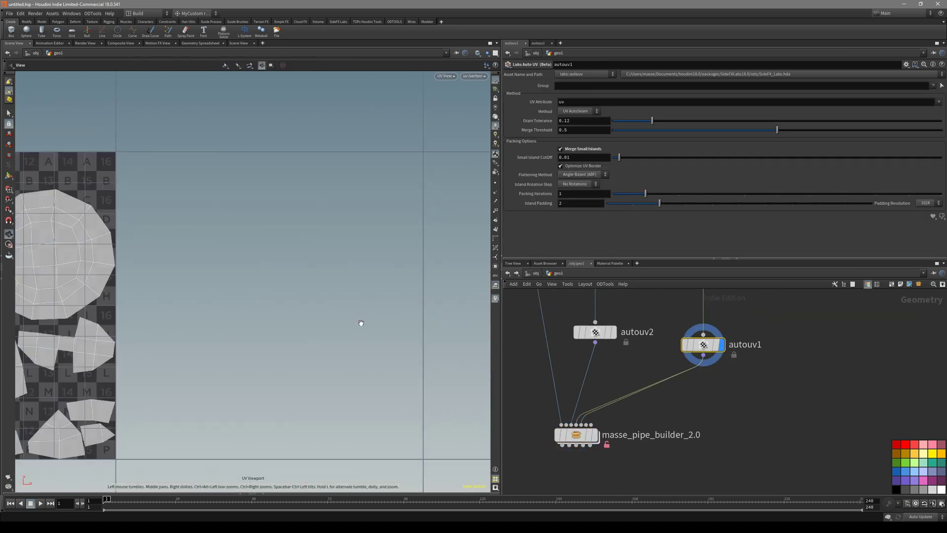
{"action": "right_click_drag", "start_coordinate": [306, 343], "coordinate": [215, 356]}
{"action": "middle_click_drag", "start_coordinate": [215, 357], "coordinate": [347, 348]}
{"action": "left_click", "coordinate": [612, 332]}
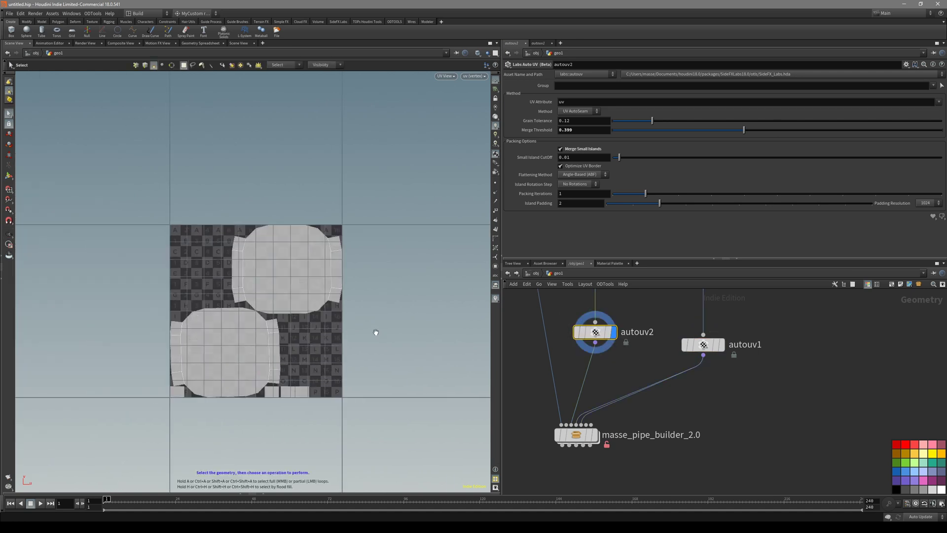
{"action": "key", "text": "space+1"}
{"action": "left_click", "coordinate": [567, 430]}
{"action": "left_click", "coordinate": [594, 435]}
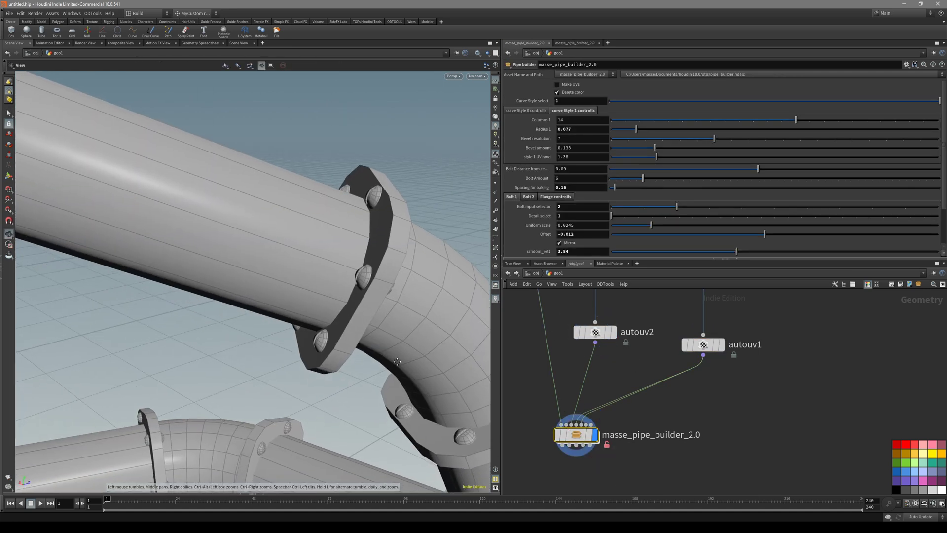
Examine the pipe builder's packed UVs for the custom bolt and flange shapes in the UV view.
{"action": "key", "text": "space+5"}
{"action": "middle_click_drag", "start_coordinate": [440, 310], "coordinate": [328, 331]}
{"action": "scroll", "coordinate": [296, 346], "scroll_direction": "up", "scroll_amount": 3}
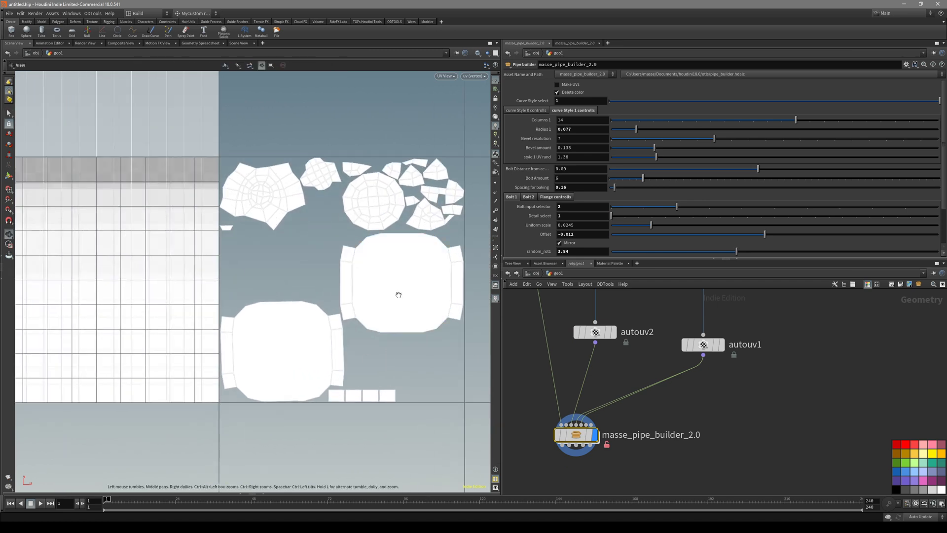
{"action": "middle_click_drag", "start_coordinate": [397, 293], "coordinate": [381, 306]}
Connect null1 to the pipe builder's fifth output and display it to inspect the flanges and bolts in perspective.
{"action": "scroll", "coordinate": [633, 422], "scroll_direction": "down", "scroll_amount": 3}
{"action": "middle_click_drag", "start_coordinate": [631, 464], "coordinate": [620, 360]}
{"action": "scroll", "coordinate": [620, 360], "scroll_direction": "up", "scroll_amount": 3}
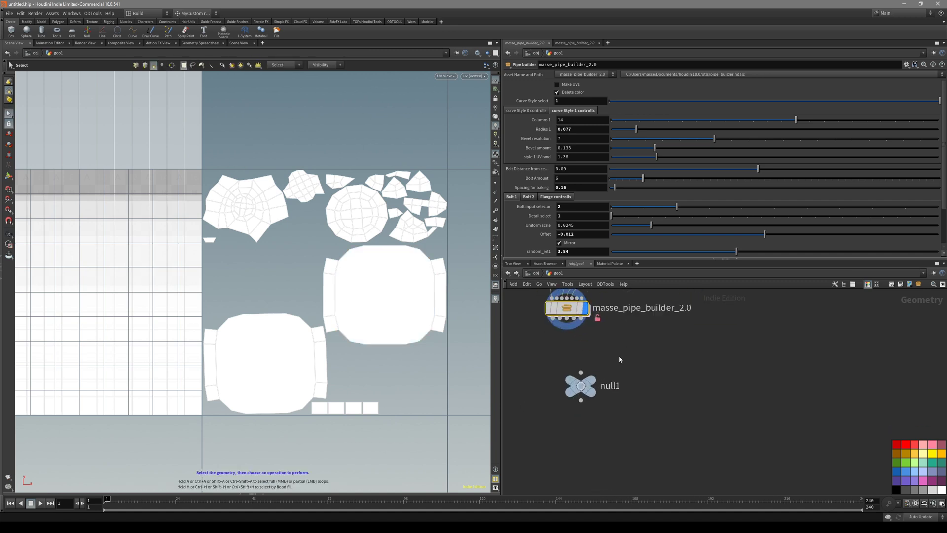
{"action": "scroll", "coordinate": [580, 329], "scroll_direction": "up", "scroll_amount": 2}
{"action": "middle_click_drag", "start_coordinate": [592, 330], "coordinate": [630, 374]}
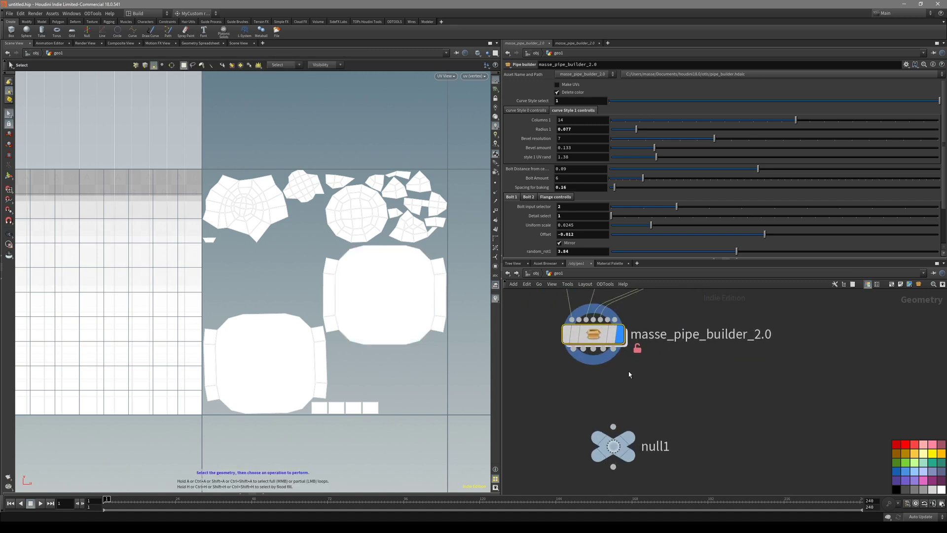
{"action": "key", "text": "space+1"}
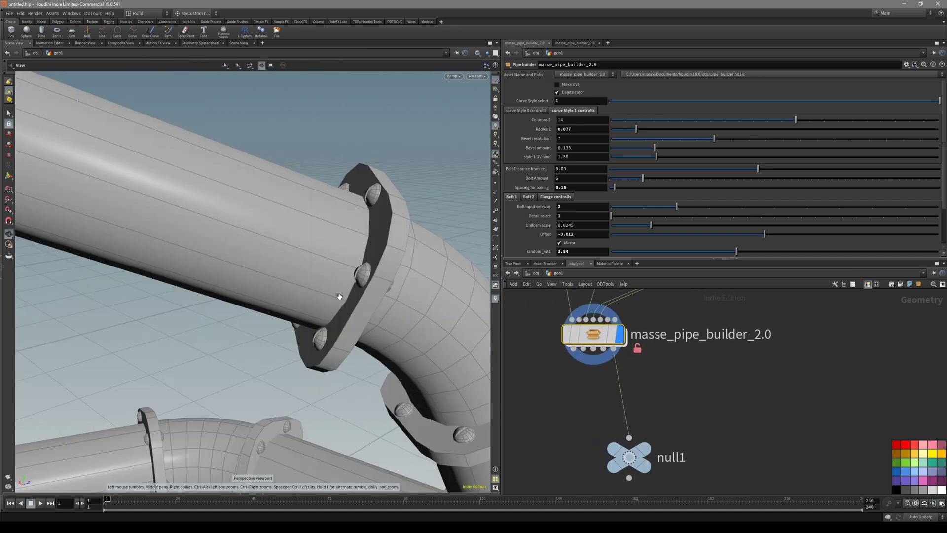
{"action": "middle_click_drag", "start_coordinate": [653, 434], "coordinate": [664, 405]}
{"action": "left_click", "coordinate": [640, 429]}
{"action": "left_click", "coordinate": [655, 421]}
{"action": "right_click_drag", "start_coordinate": [352, 383], "coordinate": [379, 252]}
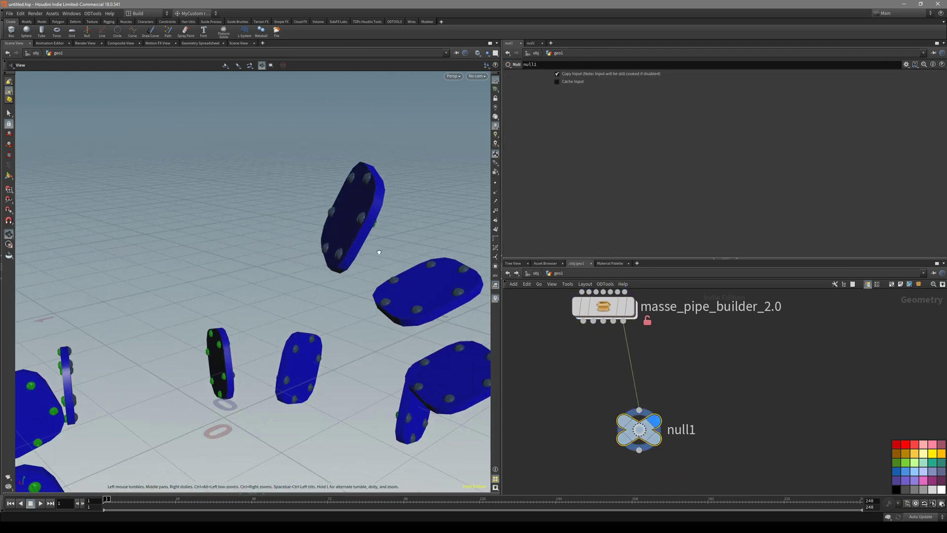
{"action": "left_click_drag", "start_coordinate": [378, 251], "coordinate": [425, 295]}
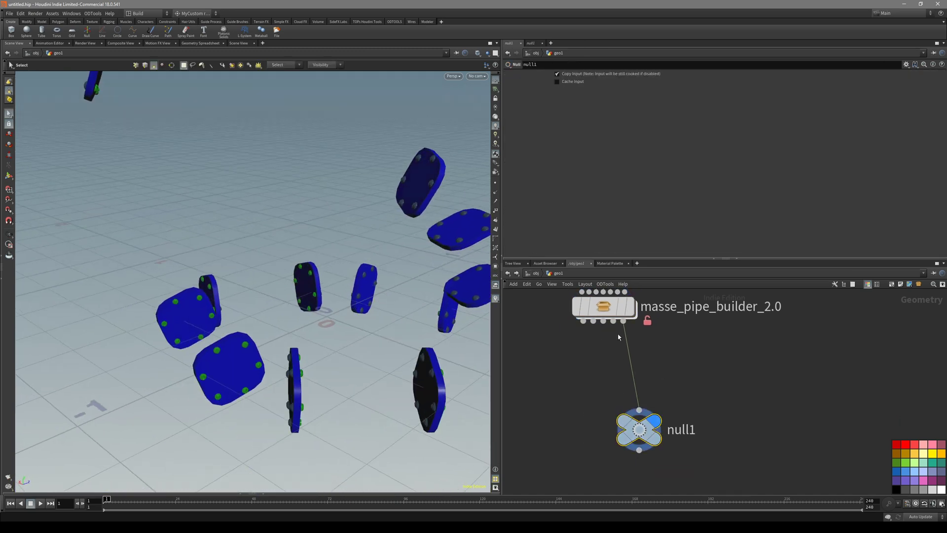
Rewire null1 to the pipe builder's fourth output to show the bare pipe.
{"action": "key", "text": "y"}
{"action": "left_click_drag", "start_coordinate": [619, 337], "coordinate": [629, 349]}
{"action": "left_click_drag", "start_coordinate": [630, 371], "coordinate": [639, 410]}
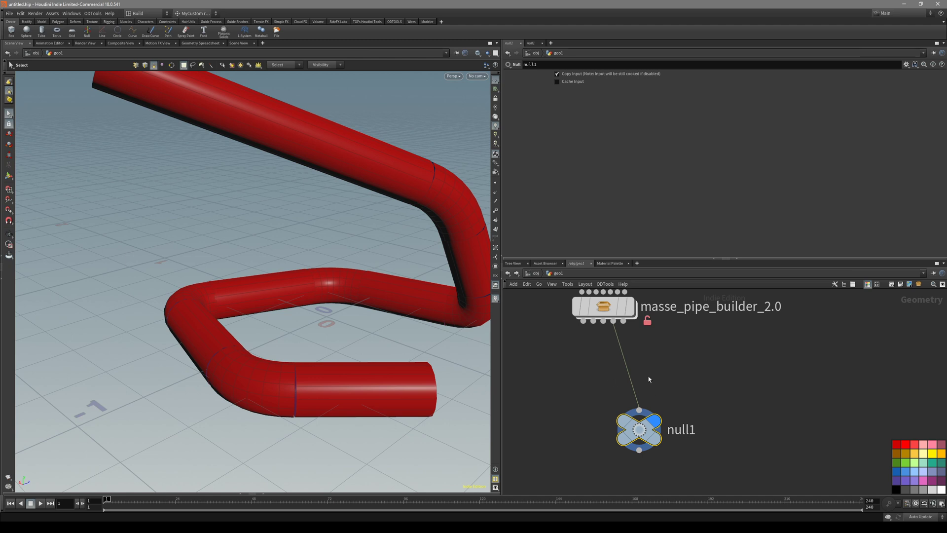
Rewire null1 to the pipe builder's third output and inspect the single flange with its bolts and UVs.
{"action": "key", "text": "y"}
{"action": "left_click_drag", "start_coordinate": [649, 377], "coordinate": [623, 372]}
{"action": "left_click_drag", "start_coordinate": [345, 319], "coordinate": [404, 333], "text": "alt"}
{"action": "right_click_drag", "start_coordinate": [404, 332], "coordinate": [413, 356], "text": "alt"}
{"action": "left_click_drag", "start_coordinate": [413, 356], "coordinate": [460, 333], "text": "alt"}
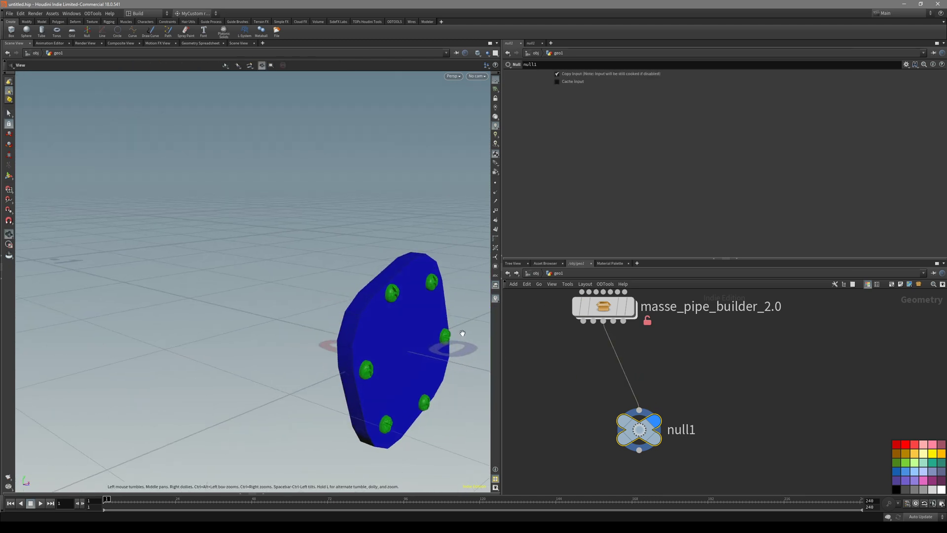
{"action": "middle_click_drag", "start_coordinate": [461, 332], "coordinate": [401, 319], "text": "alt"}
{"action": "left_click_drag", "start_coordinate": [401, 320], "coordinate": [375, 360], "text": "alt"}
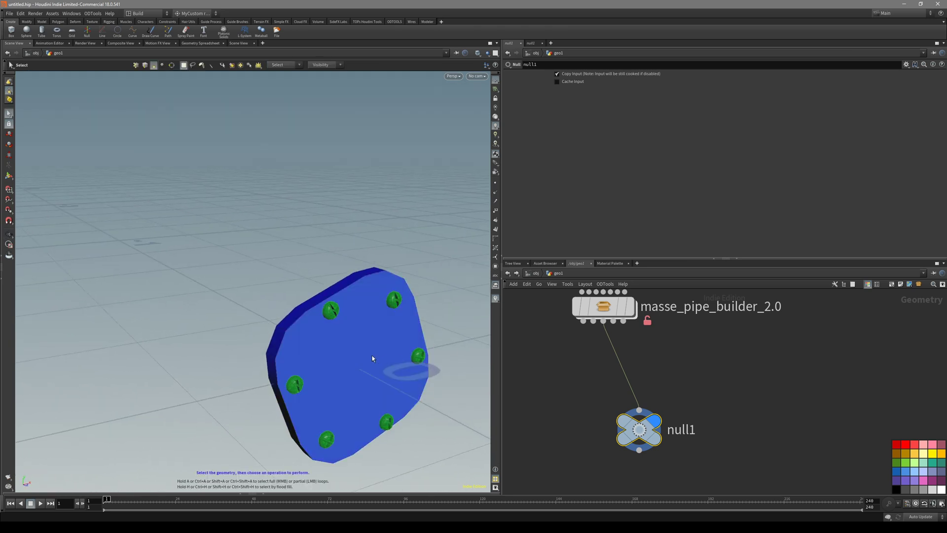
{"action": "key", "text": "space+5"}
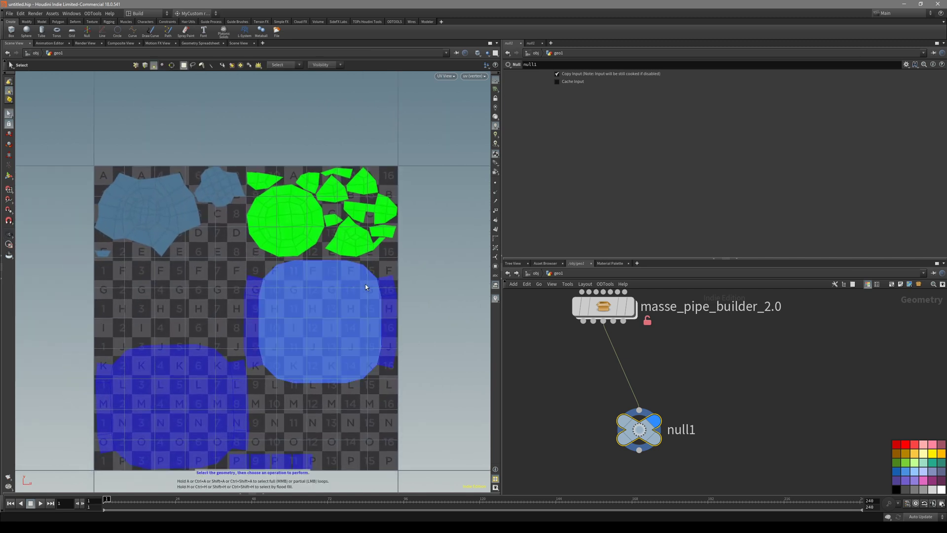
{"action": "key", "text": "space+1"}
Rewire null1 to the pipe builder's second output and inspect the separated flange and bolts with wireframe shading.
{"action": "key", "text": "y"}
{"action": "left_click_drag", "start_coordinate": [635, 354], "coordinate": [602, 353]}
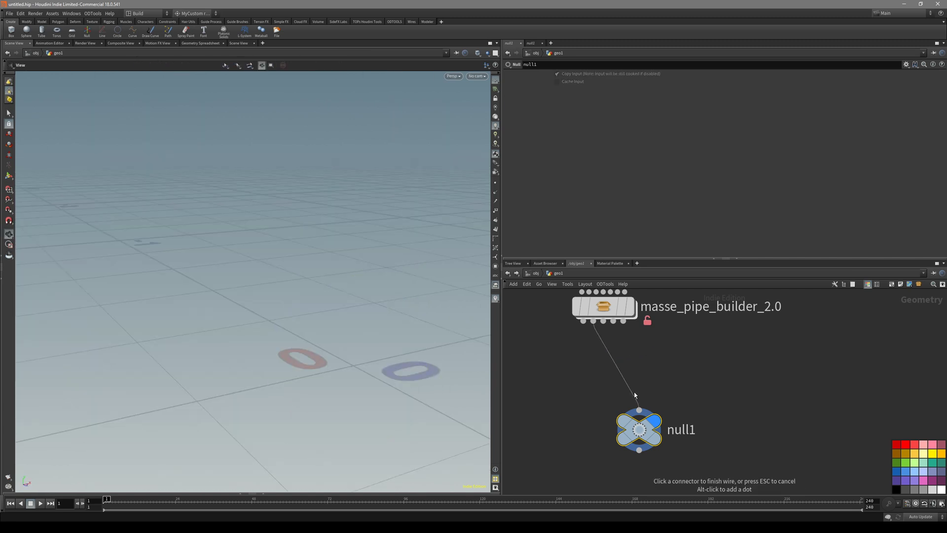
{"action": "left_click", "coordinate": [639, 409]}
{"action": "scroll", "coordinate": [442, 265], "scroll_direction": "down", "scroll_amount": 5}
{"action": "middle_click_drag", "start_coordinate": [442, 262], "coordinate": [303, 296]}
{"action": "mouse_move", "coordinate": [302, 296]}
{"action": "left_mouse_down"}
{"action": "mouse_move", "coordinate": [277, 334]}
{"action": "mouse_move", "coordinate": [262, 332]}
{"action": "mouse_move", "coordinate": [302, 302]}
{"action": "mouse_move", "coordinate": [334, 310]}
{"action": "mouse_move", "coordinate": [243, 312]}
{"action": "left_mouse_up"}
{"action": "key", "text": "shift+w"}
{"action": "key", "text": "shift+w"}
{"action": "key", "text": "s"}
{"action": "middle_click_drag", "start_coordinate": [573, 320], "coordinate": [559, 353]}
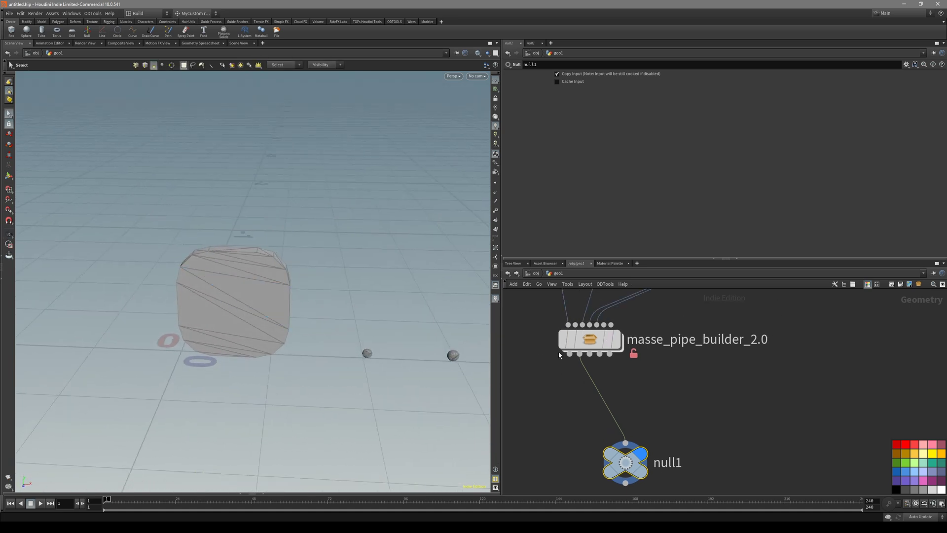
{"action": "left_click_drag", "start_coordinate": [412, 359], "coordinate": [354, 348], "text": "alt"}
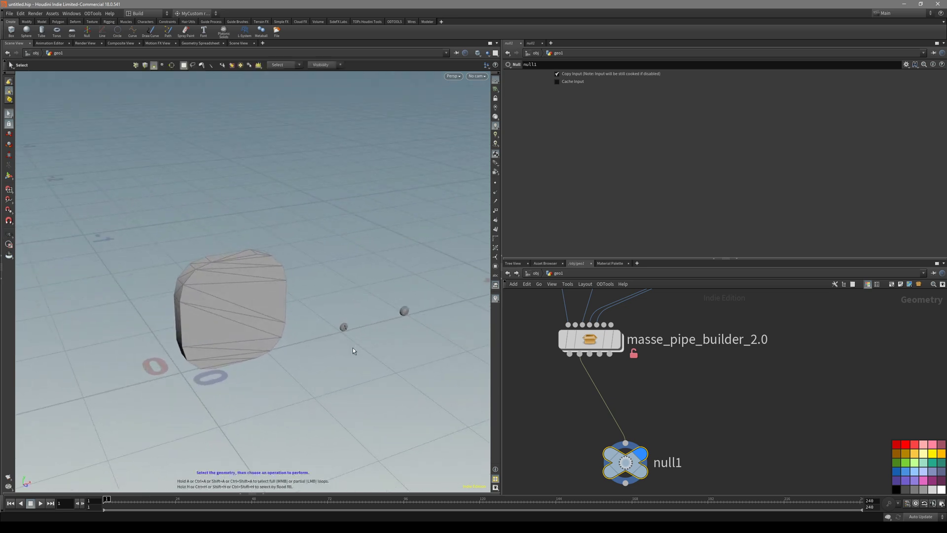
Rewire null1 to the pipe builder's first output and inspect the complete pipe without wireframe shading.
{"action": "key", "text": "y"}
{"action": "mouse_move", "coordinate": [634, 390]}
{"action": "left_mouse_down"}
{"action": "mouse_move", "coordinate": [576, 376]}
{"action": "mouse_move", "coordinate": [625, 443]}
{"action": "left_mouse_up"}
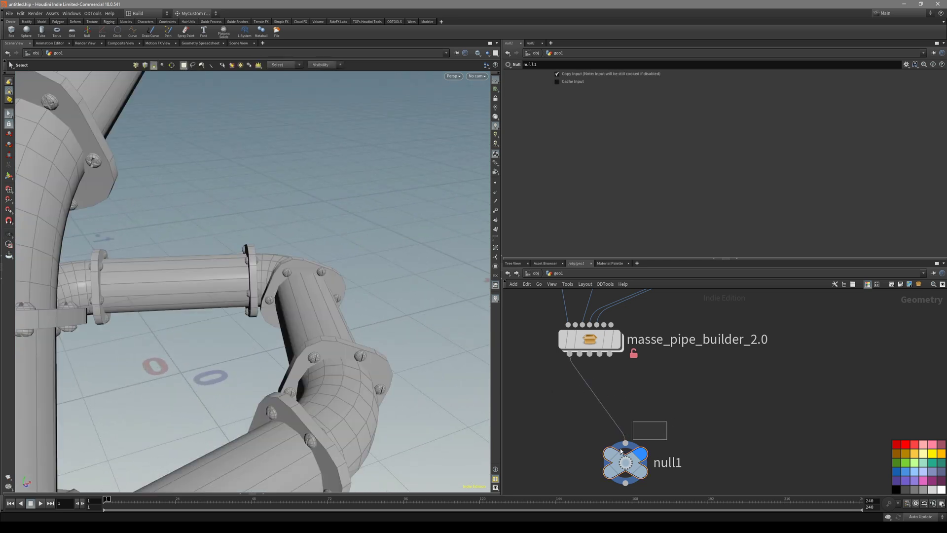
{"action": "left_click_drag", "start_coordinate": [217, 346], "coordinate": [282, 372], "text": "alt"}
{"action": "right_click_drag", "start_coordinate": [281, 372], "coordinate": [230, 391], "text": "alt"}
{"action": "key", "text": "shift+w"}
{"action": "mouse_move", "coordinate": [230, 391]}
{"action": "left_mouse_down", "text": "alt"}
{"action": "mouse_move", "coordinate": [245, 338]}
{"action": "mouse_move", "coordinate": [316, 341]}
{"action": "left_mouse_up", "text": "alt"}
{"action": "middle_click_drag", "start_coordinate": [594, 409], "coordinate": [575, 386]}
Check the fourth and fifth outputs once more through null1, and delete null1 to show the pipe builder.
{"action": "key", "text": "y"}
{"action": "left_click_drag", "start_coordinate": [617, 380], "coordinate": [568, 389]}
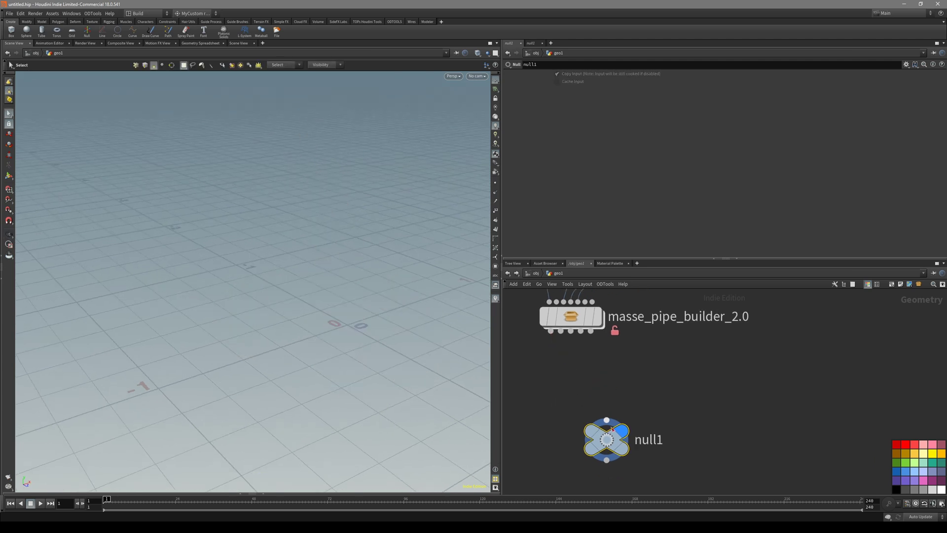
{"action": "left_click_drag", "start_coordinate": [580, 331], "coordinate": [590, 420]}
{"action": "left_click_drag", "start_coordinate": [372, 335], "coordinate": [389, 357]}
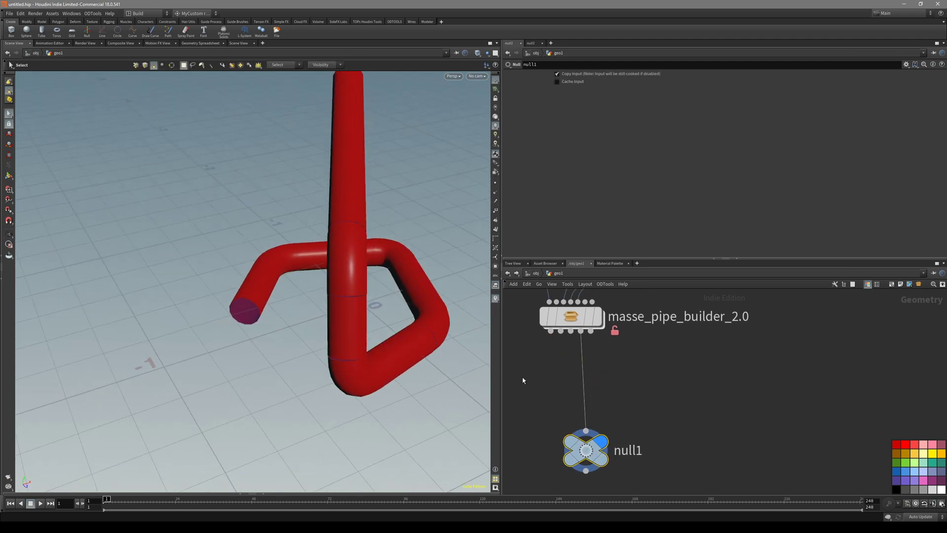
{"action": "left_click_drag", "start_coordinate": [591, 380], "coordinate": [586, 430]}
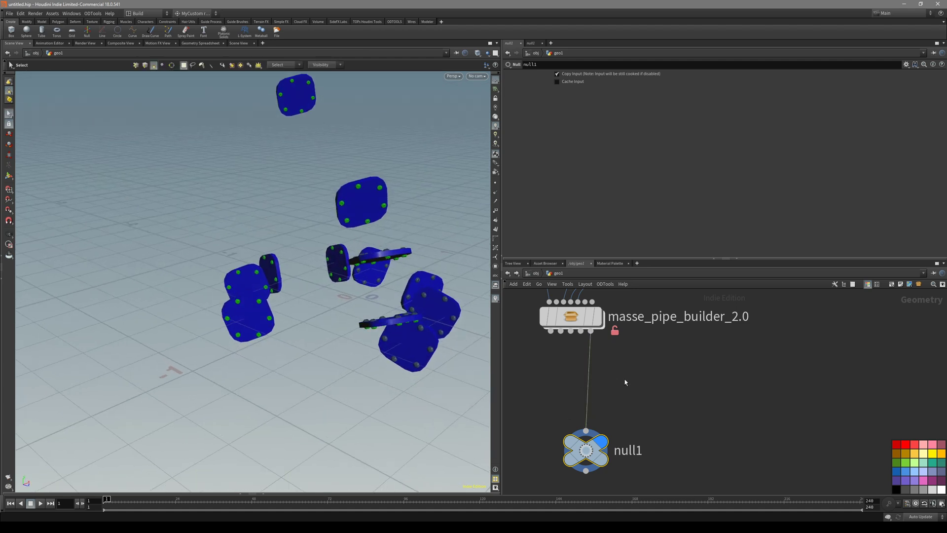
{"action": "key", "text": "Delete"}
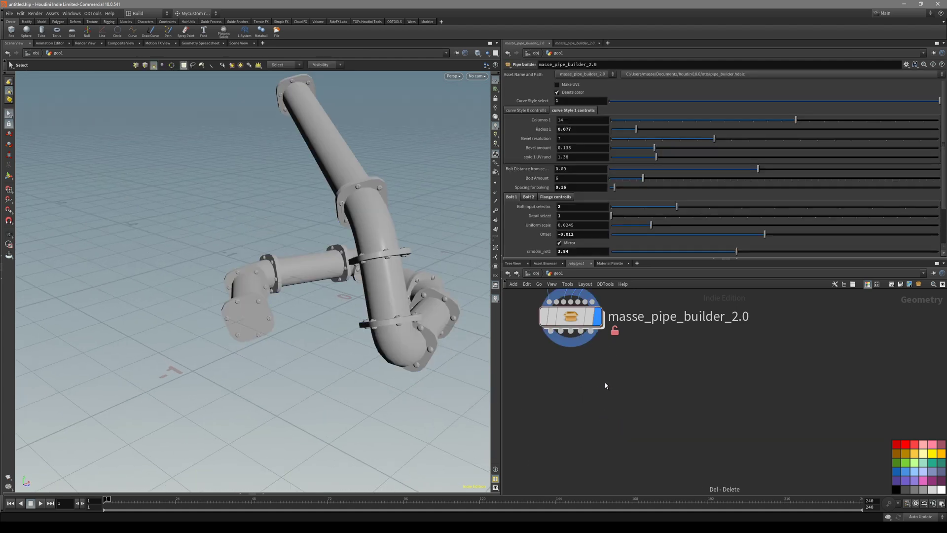
Restore the deleted null1, and add null2 wired to the pipe builder's fourth output.
{"action": "key", "text": "ctrl+z"}
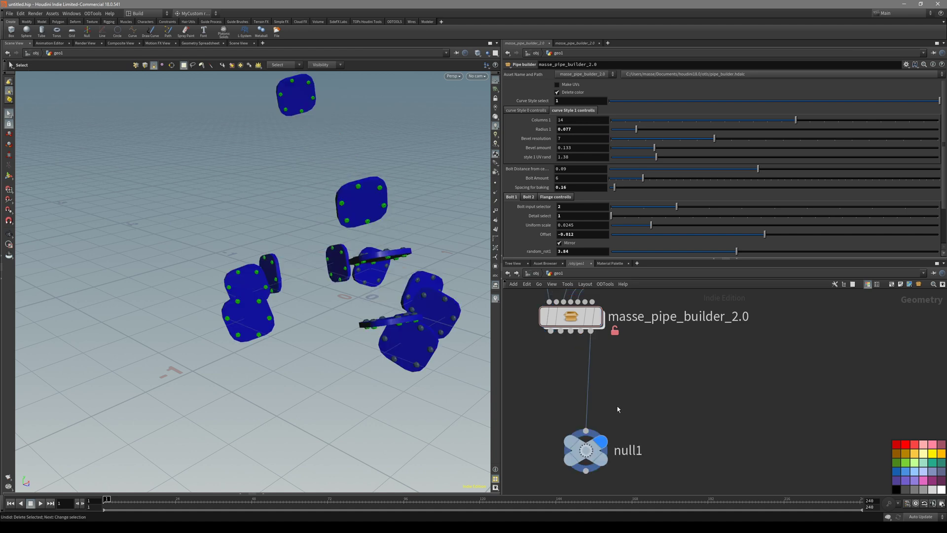
{"action": "key", "text": "y"}
{"action": "left_click_drag", "start_coordinate": [640, 385], "coordinate": [604, 380]}
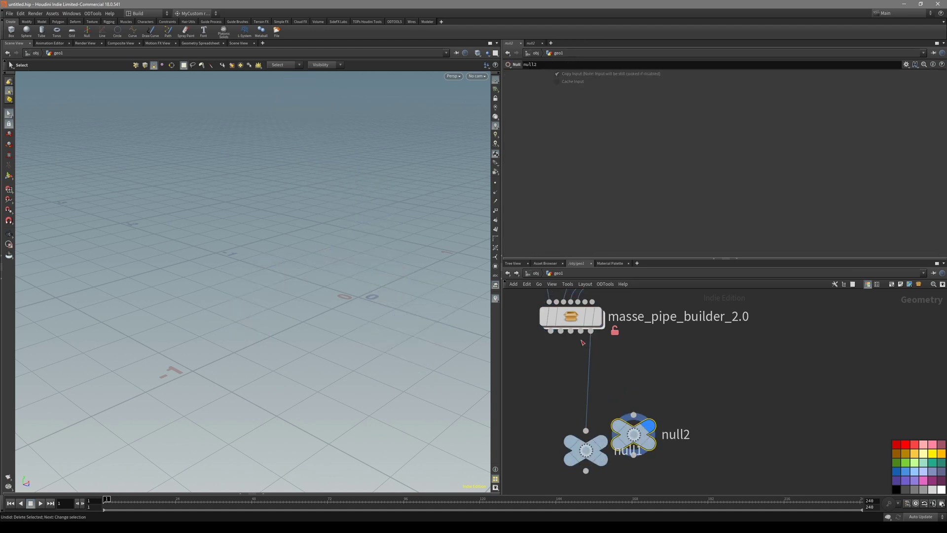
{"action": "left_click_drag", "start_coordinate": [581, 331], "coordinate": [633, 414]}
Combine null1 and null2 in a merge node and display the merged pipes, flanges and bolts.
{"action": "middle_click_drag", "start_coordinate": [688, 422], "coordinate": [674, 379]}
{"action": "left_click_drag", "start_coordinate": [686, 346], "coordinate": [567, 419]}
{"action": "mouse_move", "coordinate": [620, 410]}
{"action": "left_mouse_down"}
{"action": "mouse_move", "coordinate": [655, 461]}
{"action": "mouse_move", "coordinate": [645, 460]}
{"action": "left_mouse_up"}
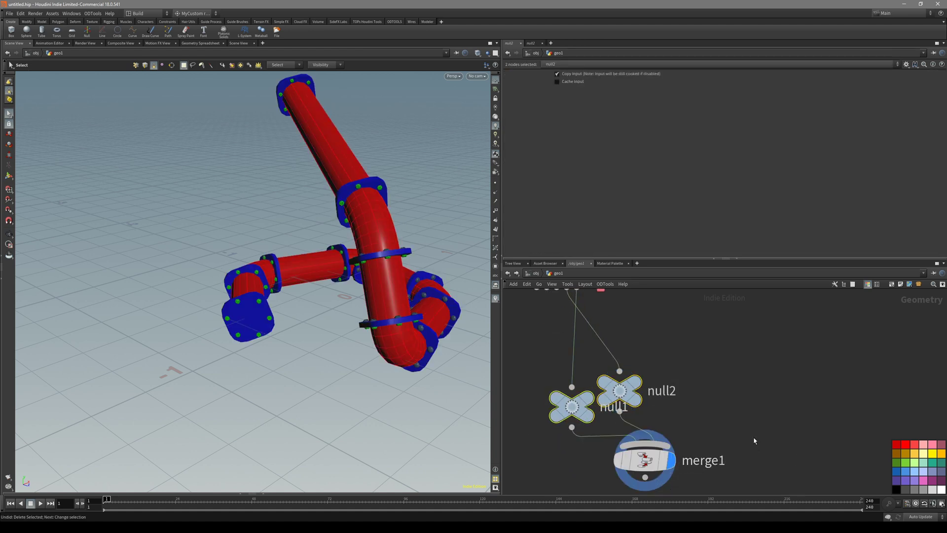
Inspect the merged pipe with wireframe shading, check its UV layout, and return to the perspective view.
{"action": "left_click_drag", "start_coordinate": [427, 296], "coordinate": [379, 328], "text": "alt"}
{"action": "key", "text": "shift+w"}
{"action": "key", "text": "space+5"}
{"action": "right_click_drag", "start_coordinate": [367, 295], "coordinate": [332, 338]}
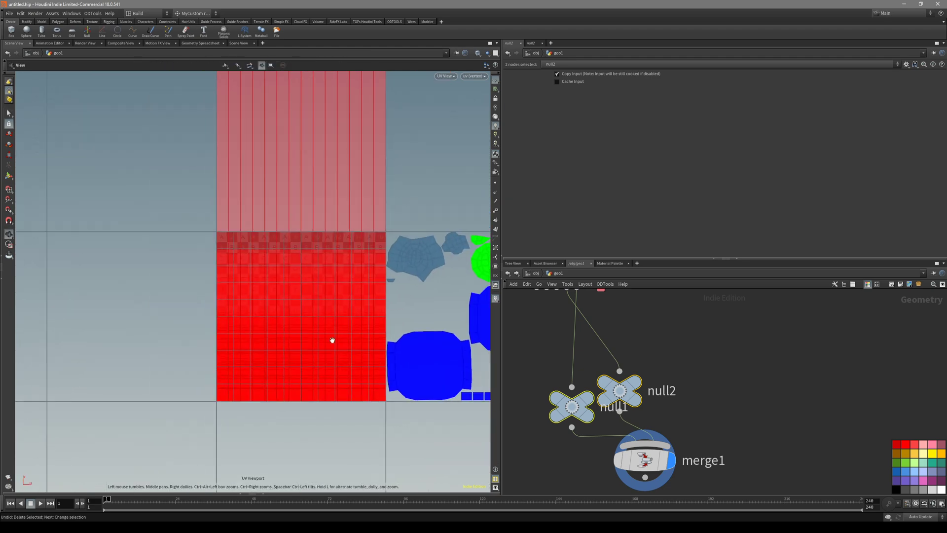
{"action": "middle_click_drag", "start_coordinate": [332, 339], "coordinate": [264, 349]}
{"action": "key", "text": "space+1"}
{"action": "left_click_drag", "start_coordinate": [370, 335], "coordinate": [363, 288]}
{"action": "key", "text": "s"}
{"action": "scroll", "coordinate": [711, 433], "scroll_direction": "down", "scroll_amount": 3}
Move merge1 farther below the nulls, and display masse_pipe_builder_2.0 to inspect the complete pipe from above.
{"action": "middle_click_drag", "start_coordinate": [712, 434], "coordinate": [678, 368]}
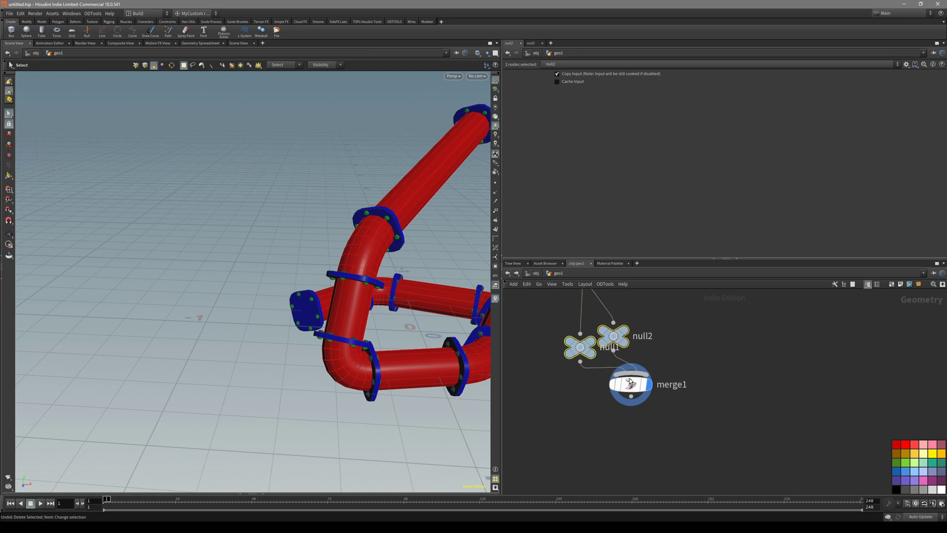
{"action": "left_click_drag", "start_coordinate": [631, 385], "coordinate": [644, 424]}
{"action": "middle_click_drag", "start_coordinate": [679, 358], "coordinate": [693, 448]}
{"action": "left_click", "coordinate": [585, 345]}
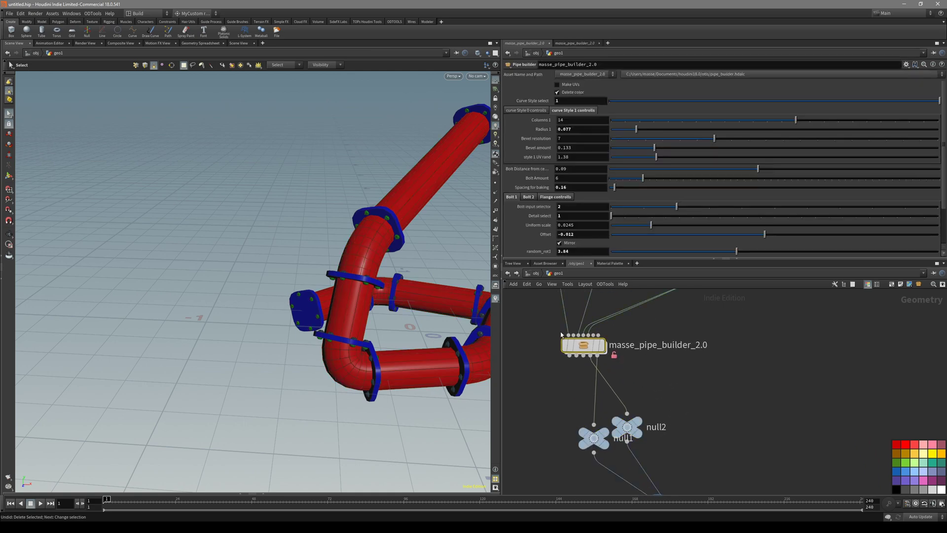
{"action": "left_click", "coordinate": [602, 346]}
{"action": "left_click_drag", "start_coordinate": [398, 340], "coordinate": [321, 348], "text": "alt"}
{"action": "key", "text": "s"}
{"action": "left_click_drag", "start_coordinate": [375, 368], "coordinate": [343, 420]}
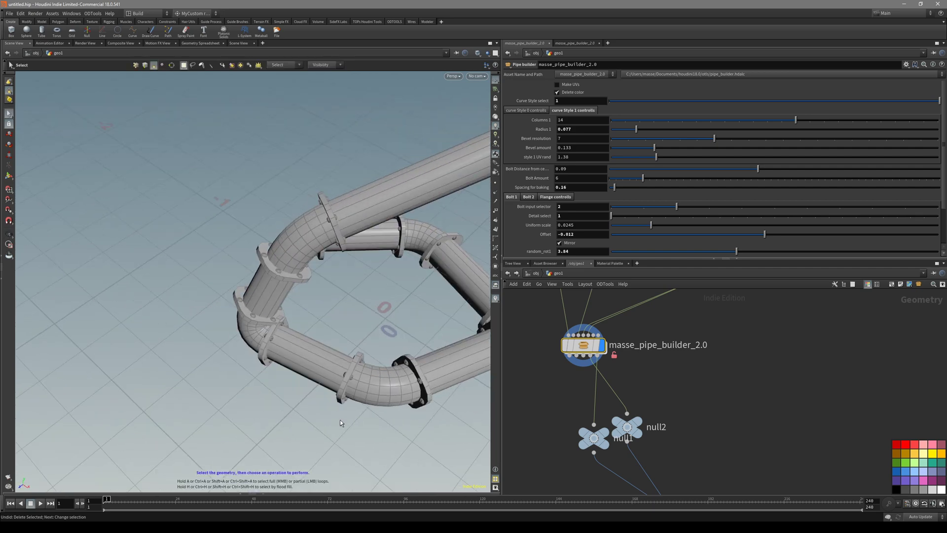